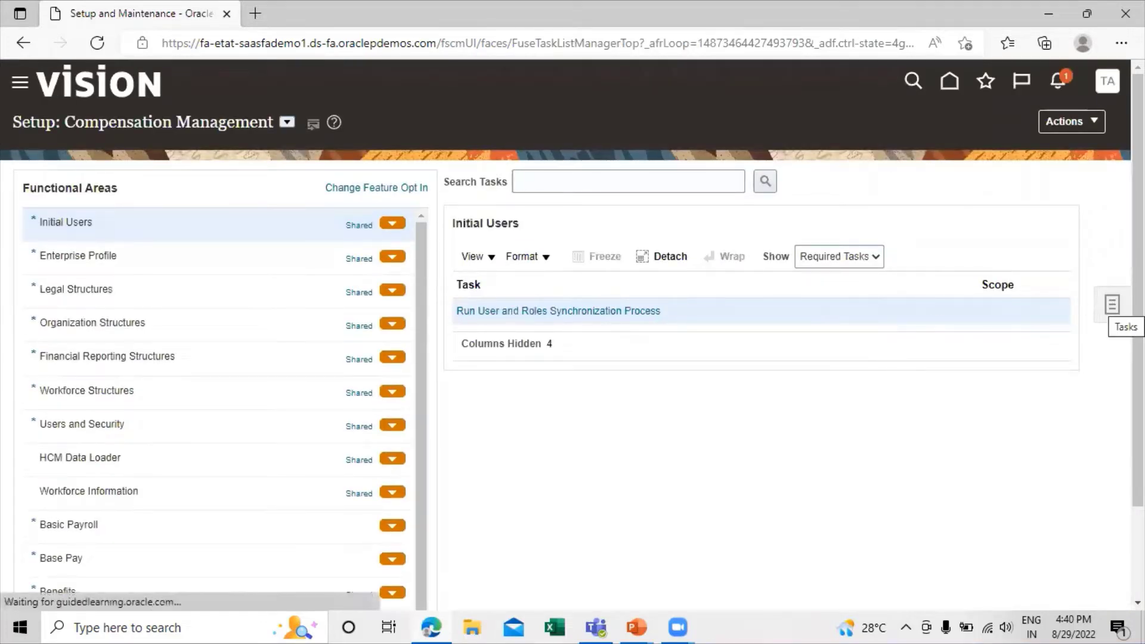
- Open the TATA Implementation Project from the Manage Implementation Projects overview
click(1099, 305)
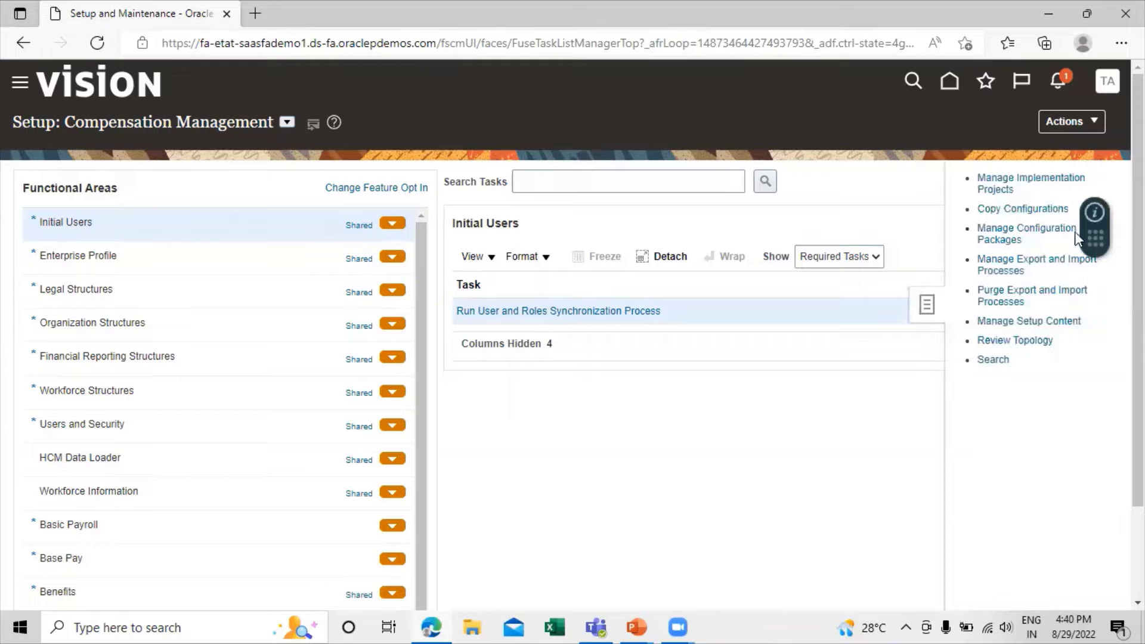
click(1001, 179)
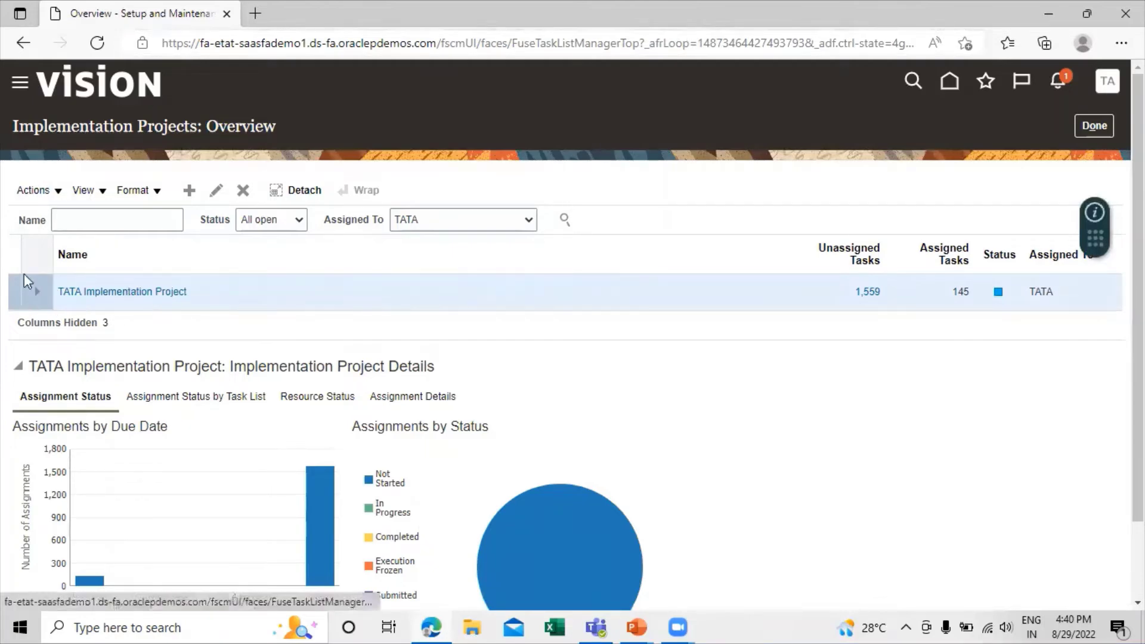
click(96, 298)
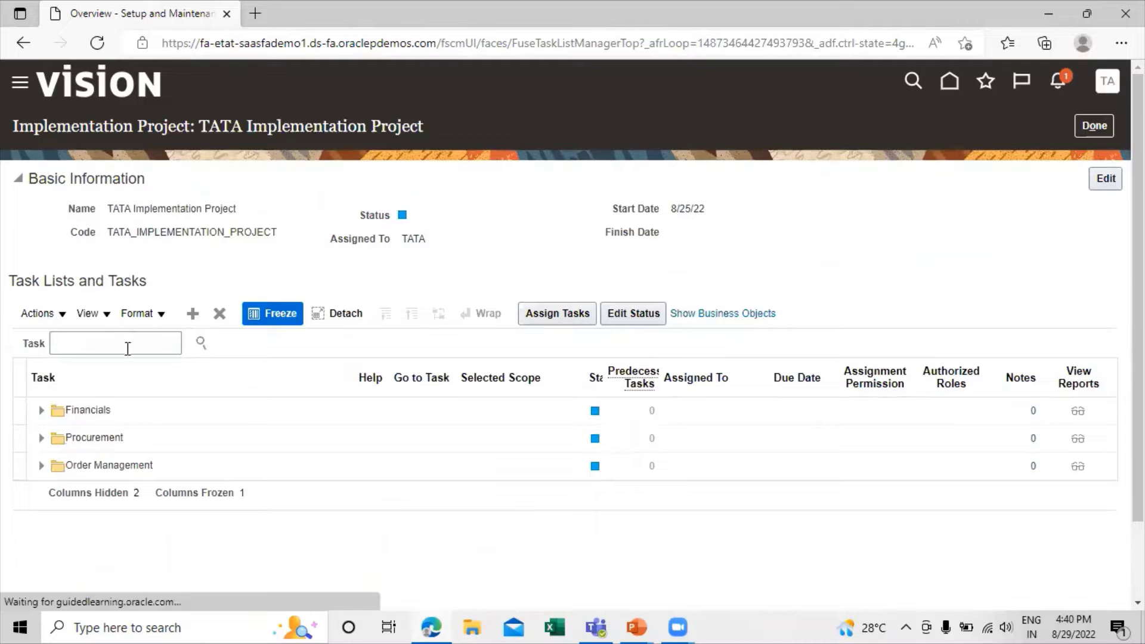
- Search the project's tasks for "manage legal address" and go to the Manage Legal Addresses task under Financials
click(131, 344)
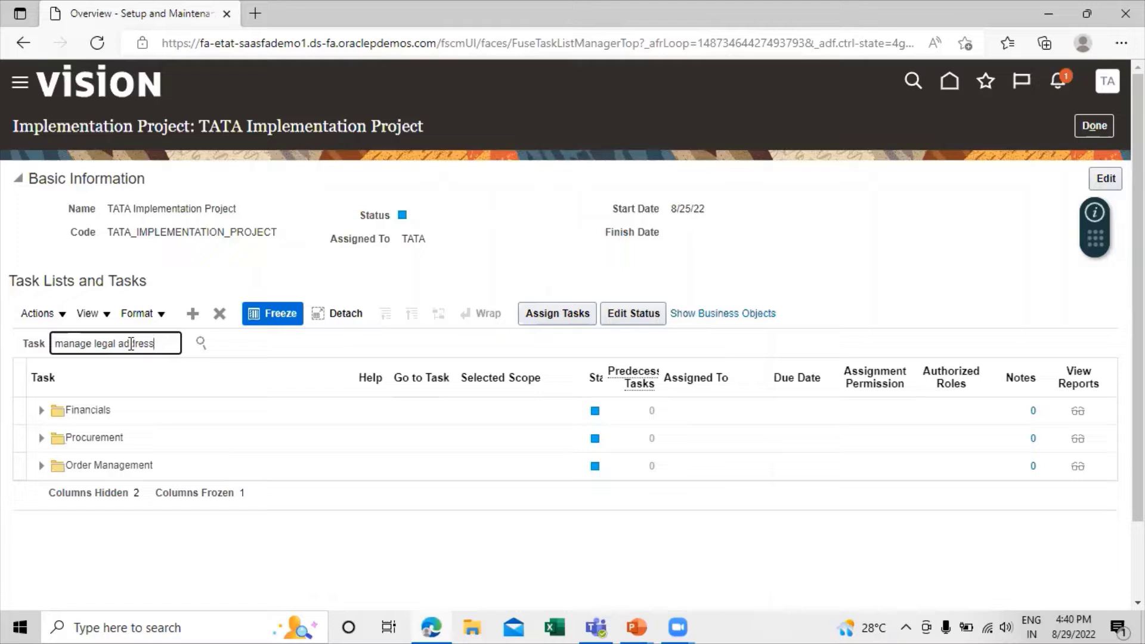
key(Return)
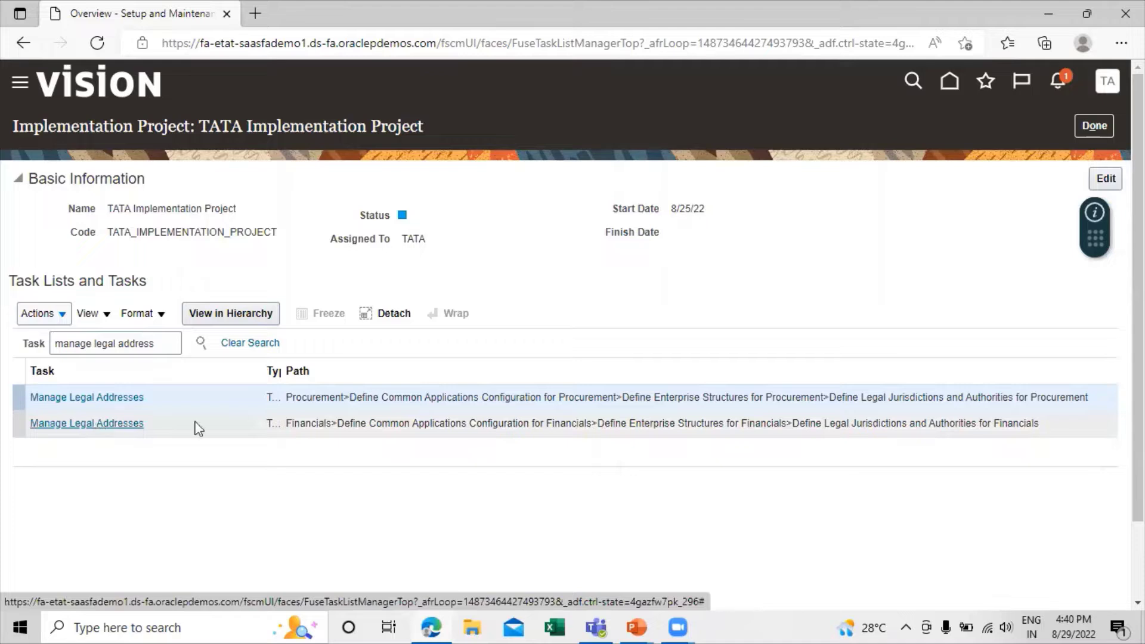
click(131, 422)
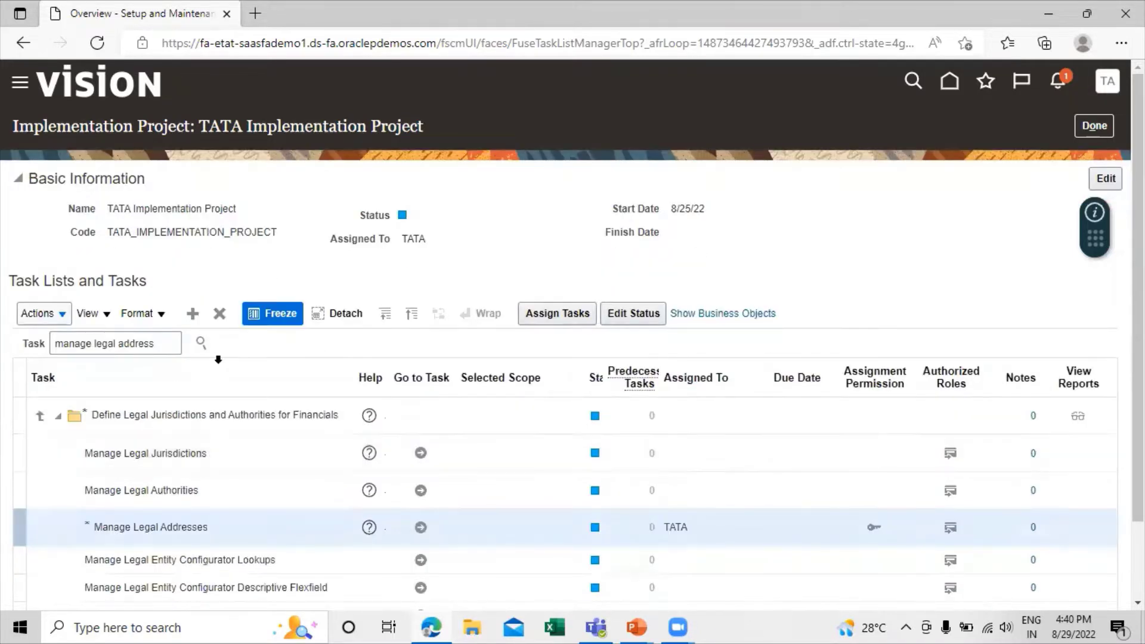
scroll(483, 179, down, 2)
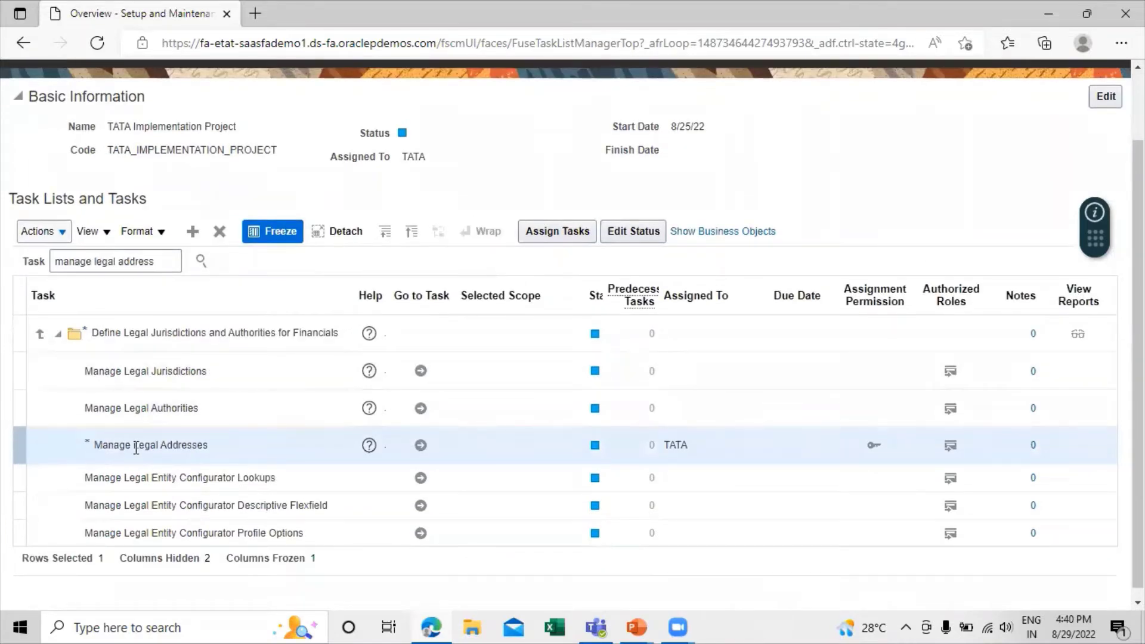
click(419, 446)
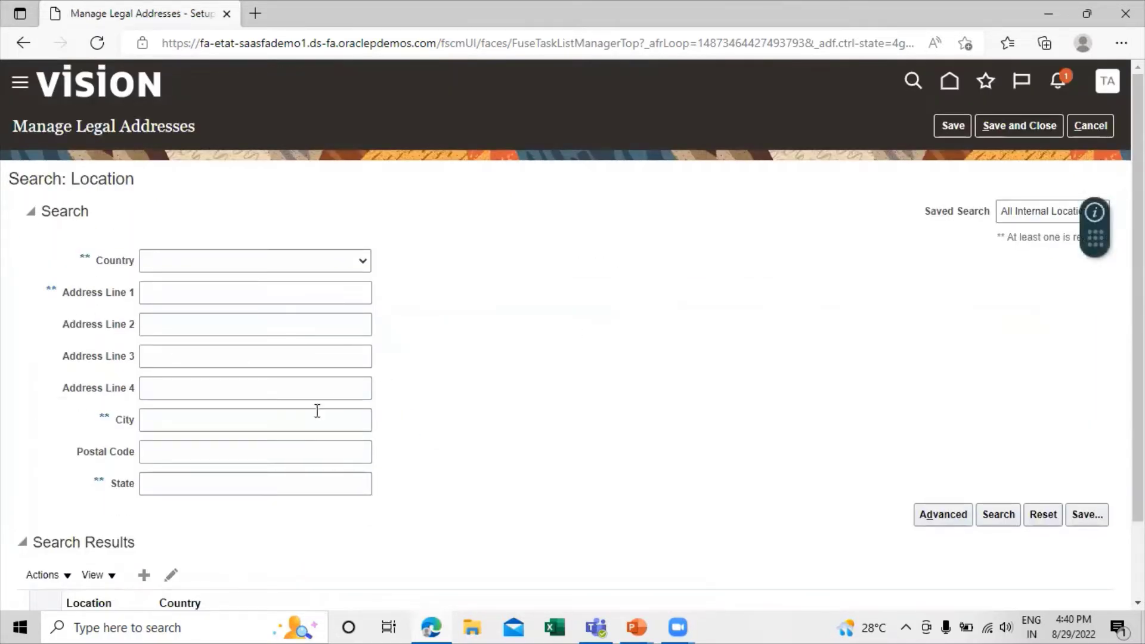
- Start creating a new legal address location for United States and enter the company's street address in Address Line 1
scroll(313, 278, down, 1)
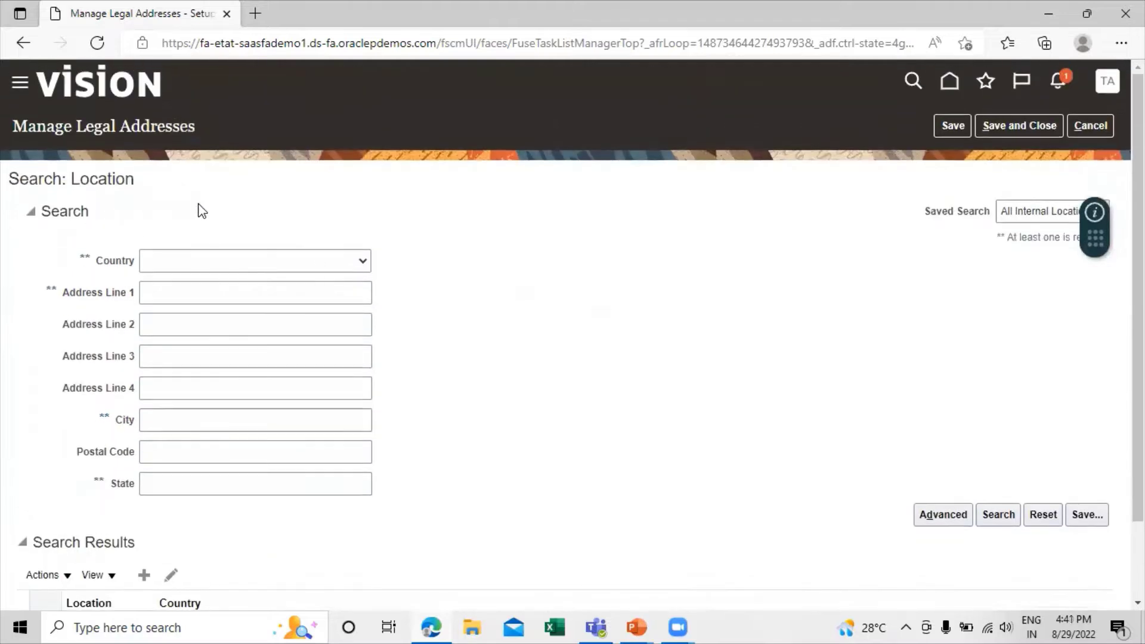
scroll(521, 351, down, 1)
scroll(526, 352, down, 1)
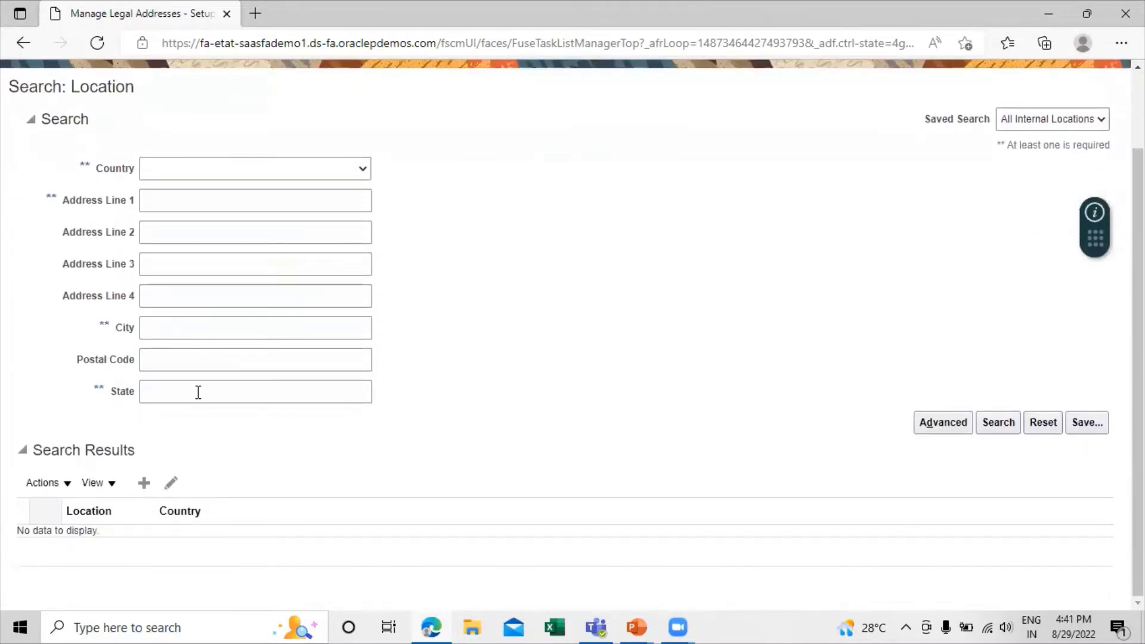
scroll(282, 391, up, 1)
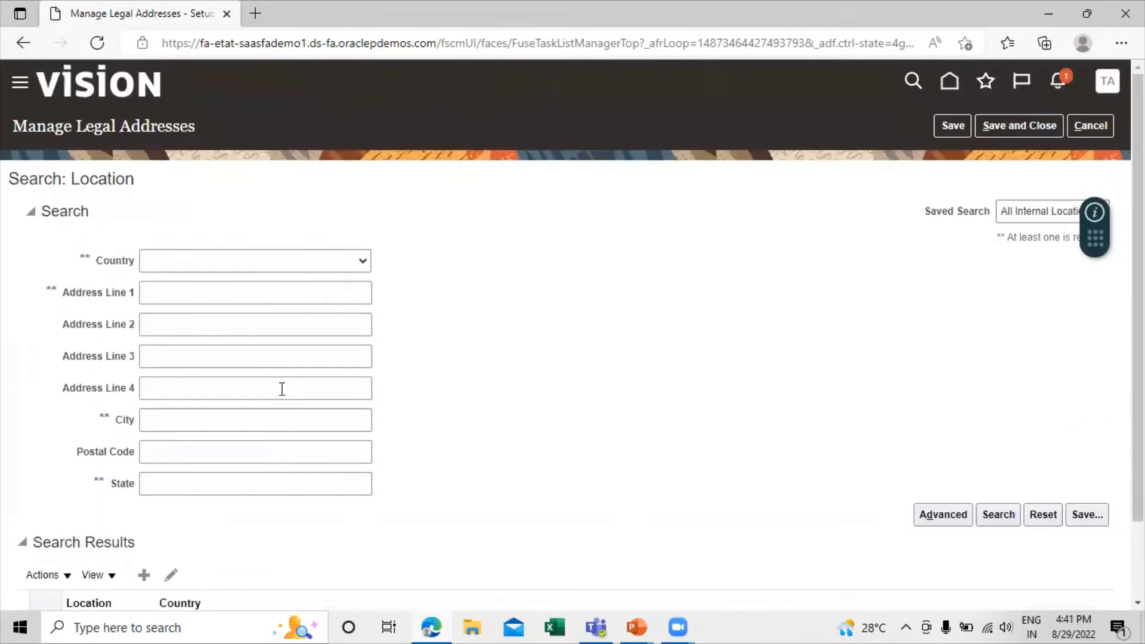
scroll(282, 389, down, 1)
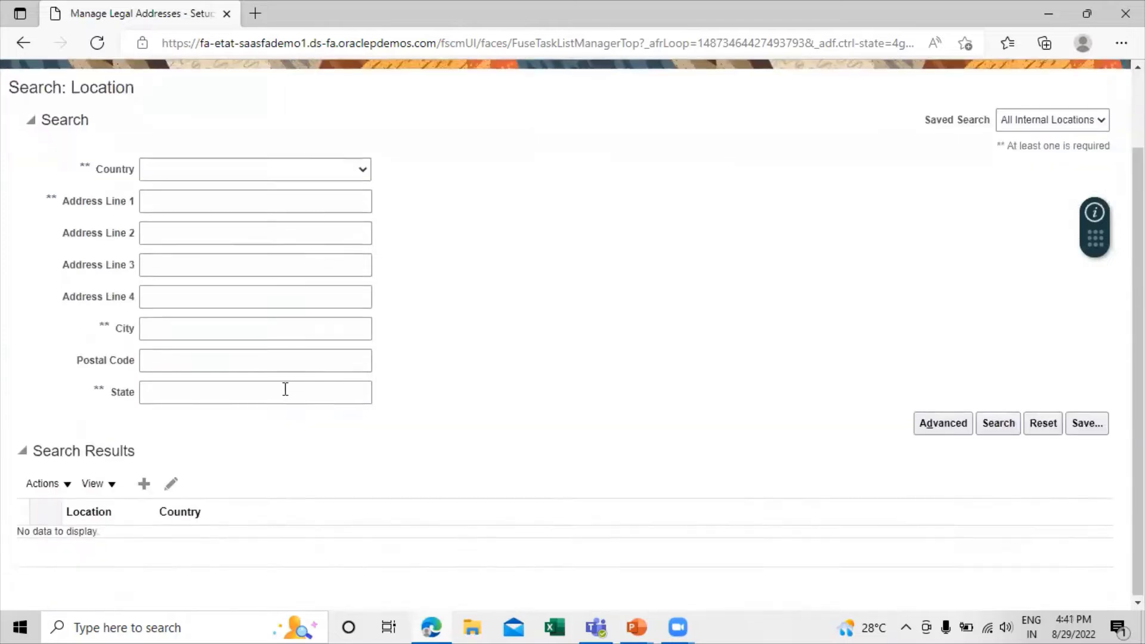
click(144, 484)
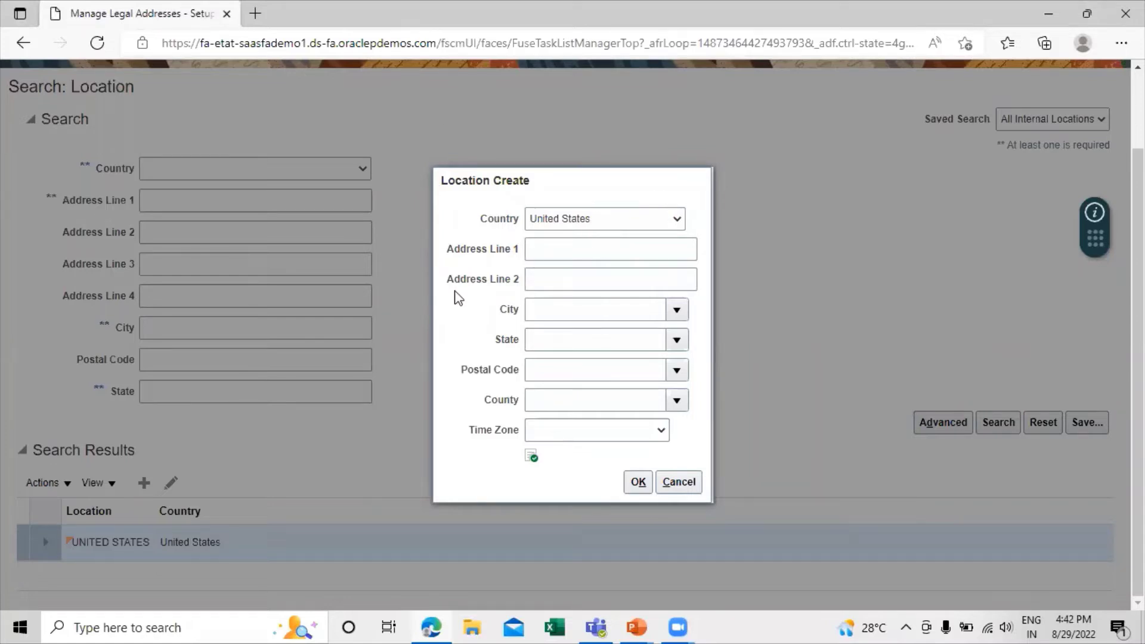
click(563, 255)
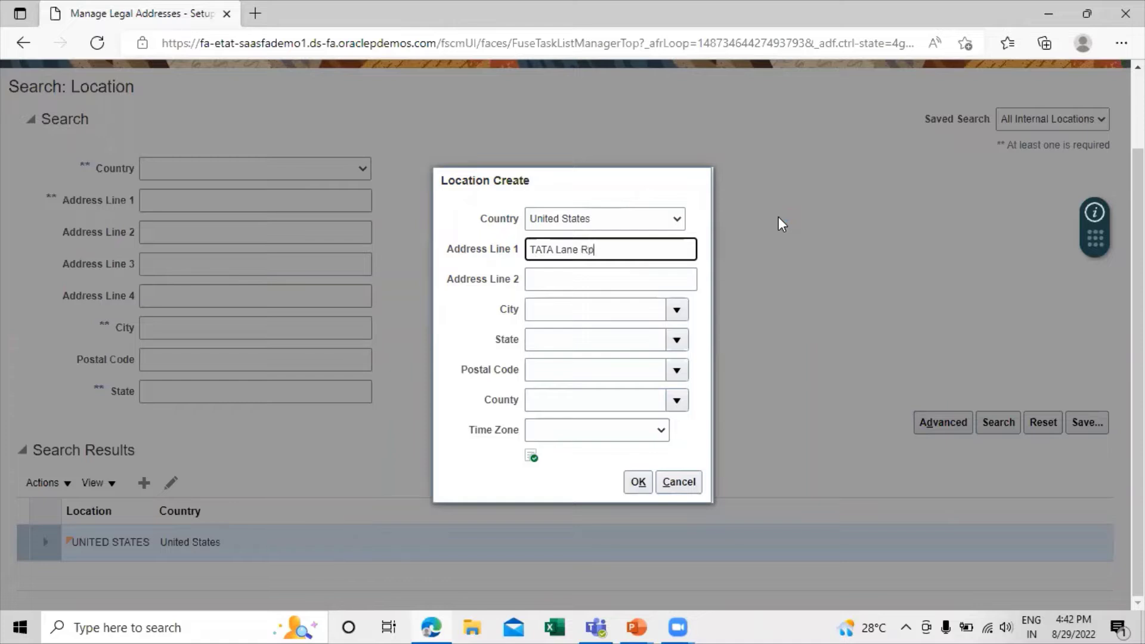
text(ad)
- Look up the location's postal code and apply the New York, New York, NY match
click(678, 369)
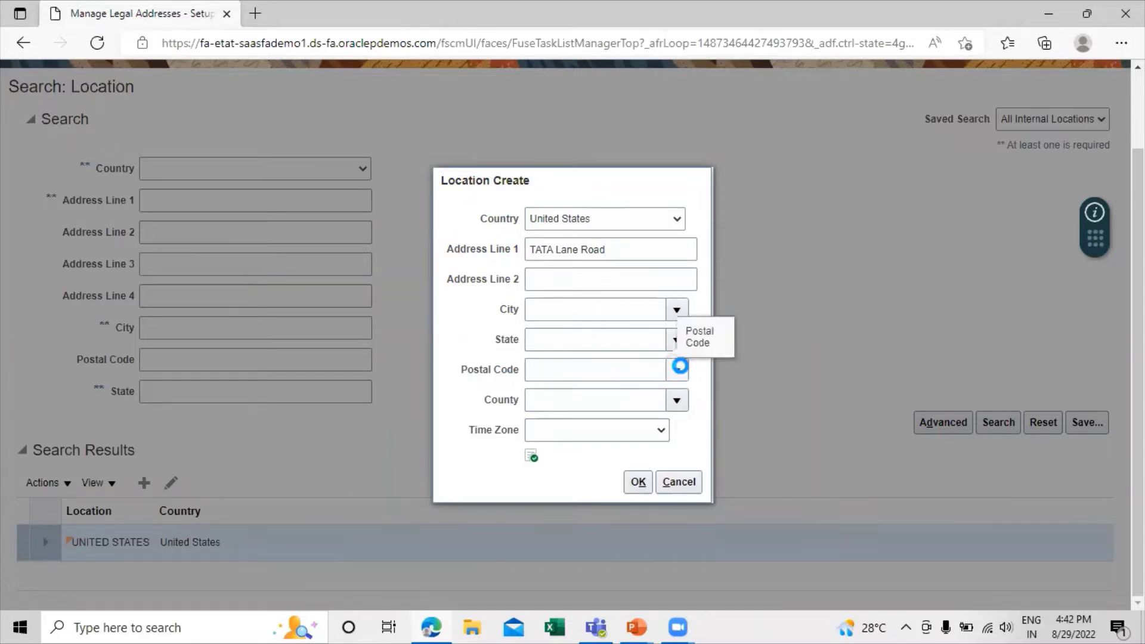
click(553, 421)
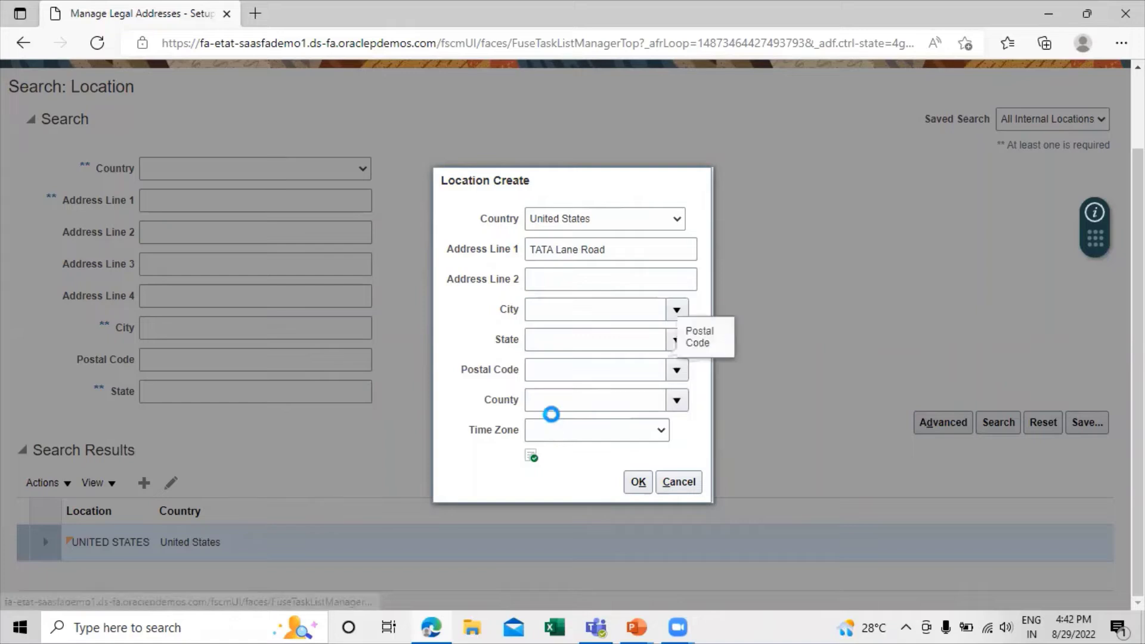
click(570, 296)
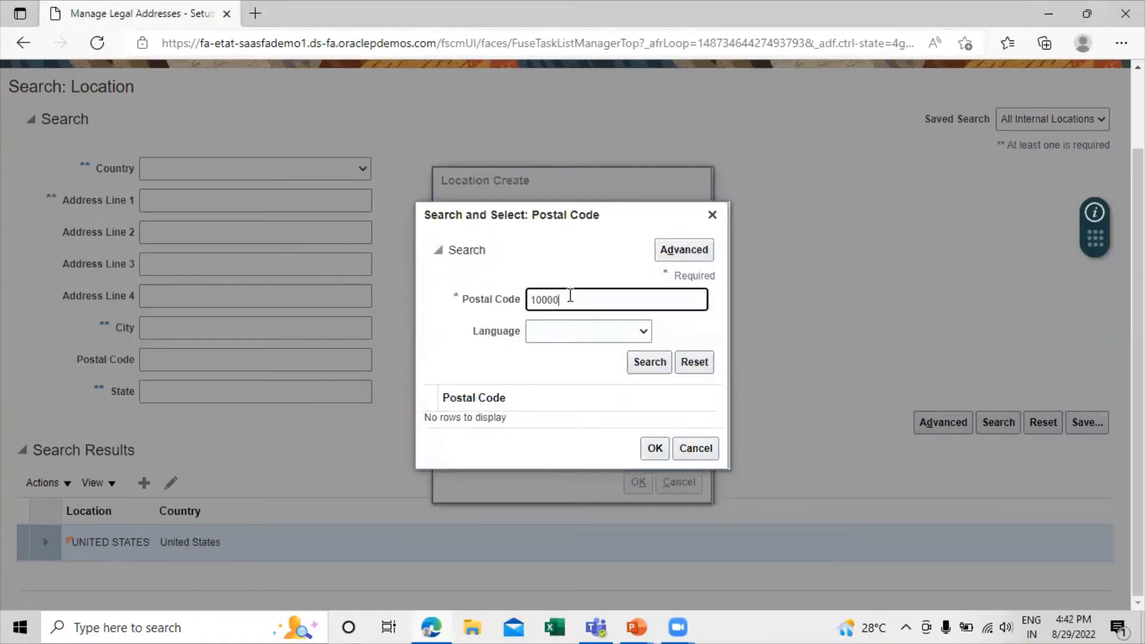
text(10000)
key(Return)
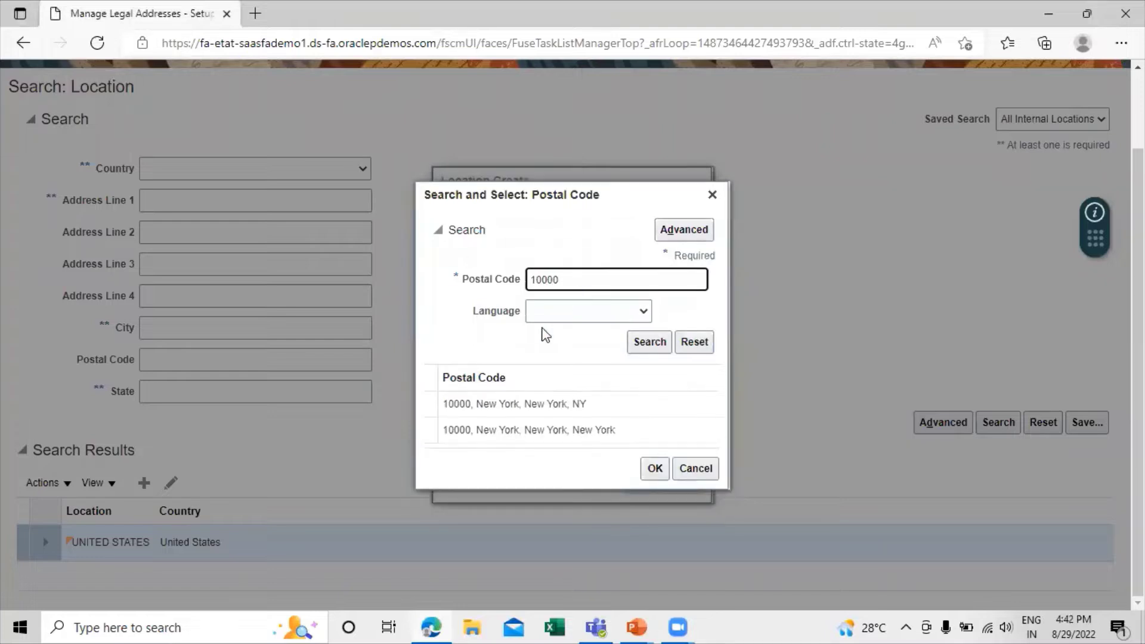
click(539, 405)
click(653, 467)
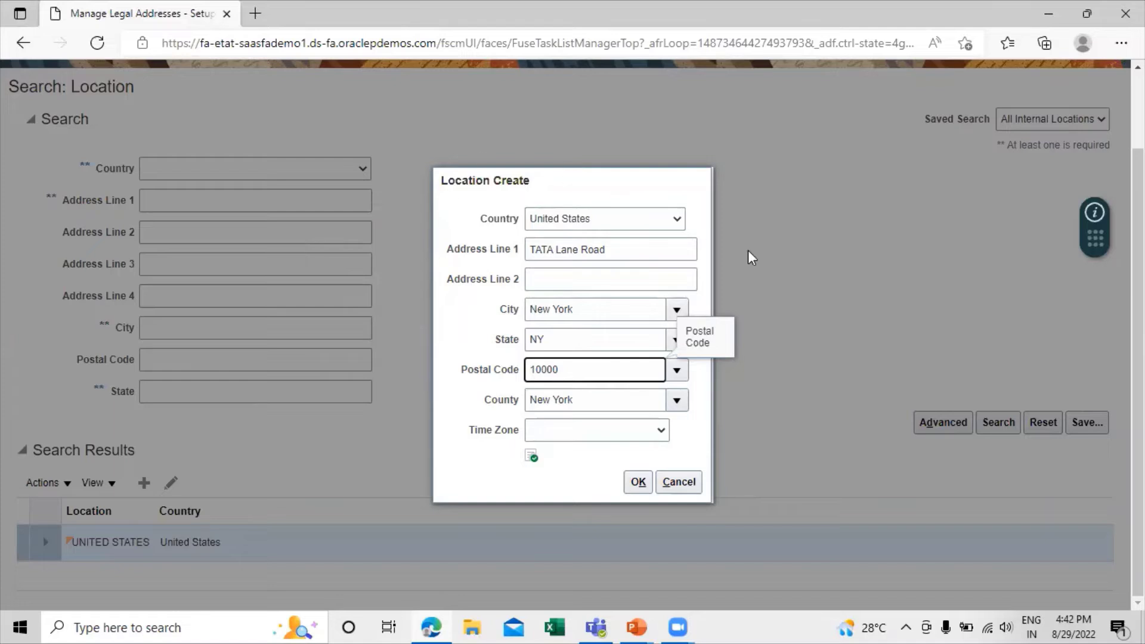
- Confirm the new location, then save and close the legal addresses
click(637, 482)
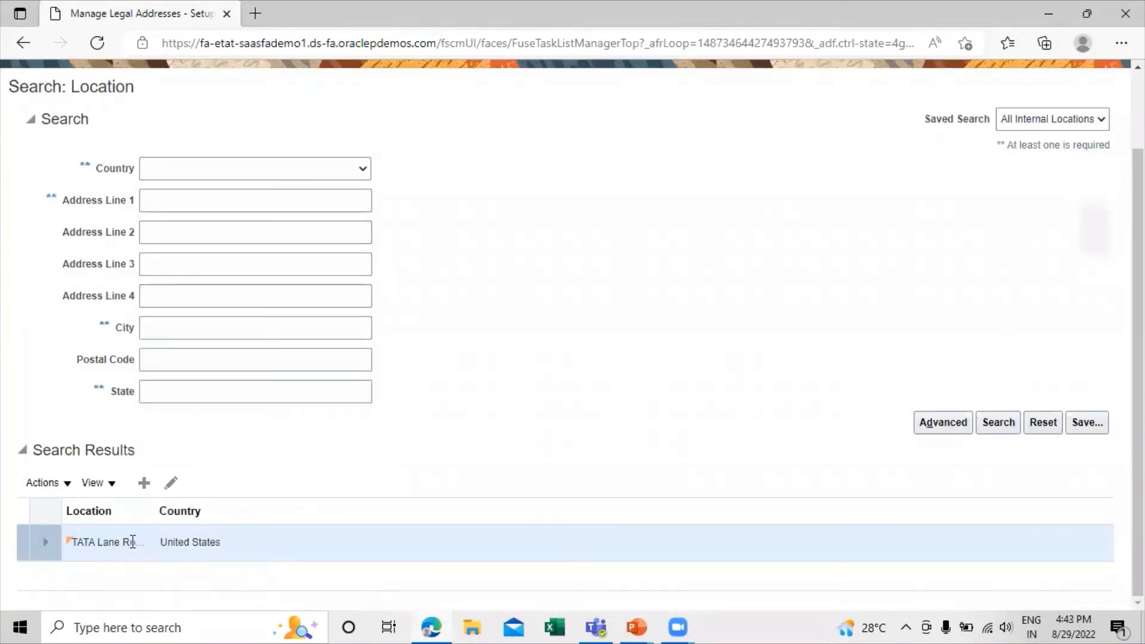
scroll(534, 356, up, 2)
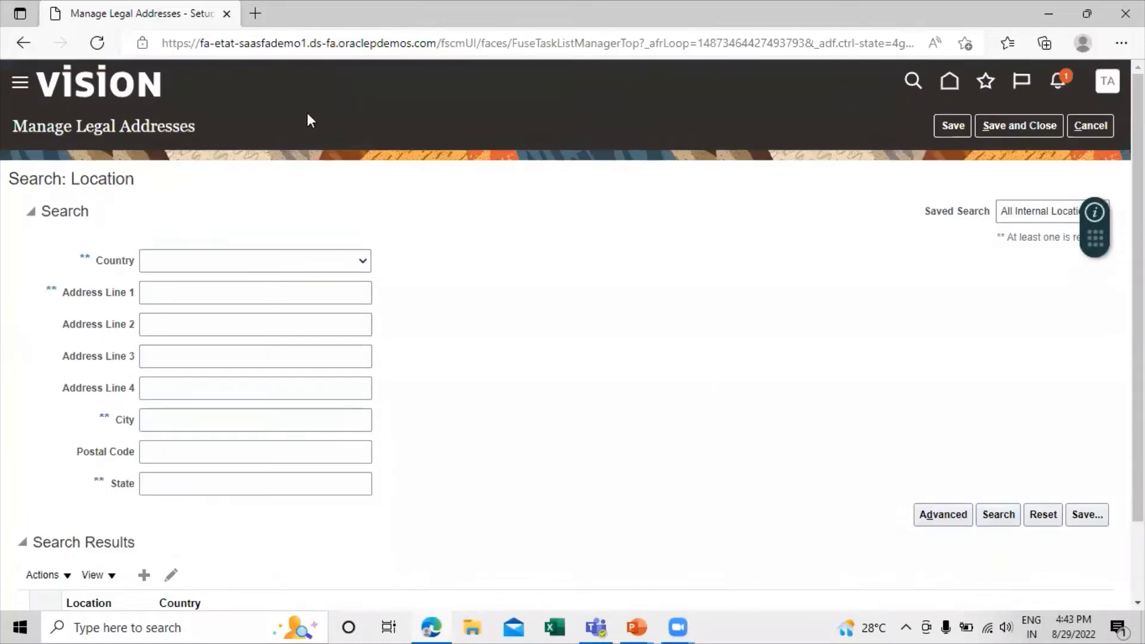
click(1001, 128)
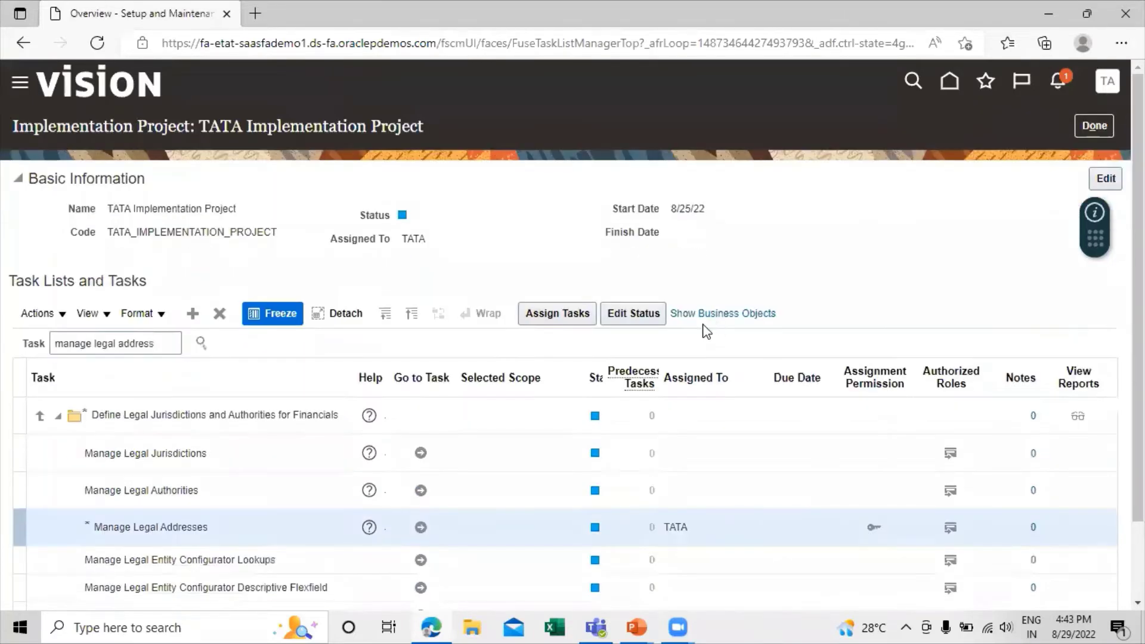
- Search the project's tasks for "manage legal entity" and show the Manage Legal Entity task under Financials in its hierarchy
scroll(703, 327, down, 2)
click(162, 249)
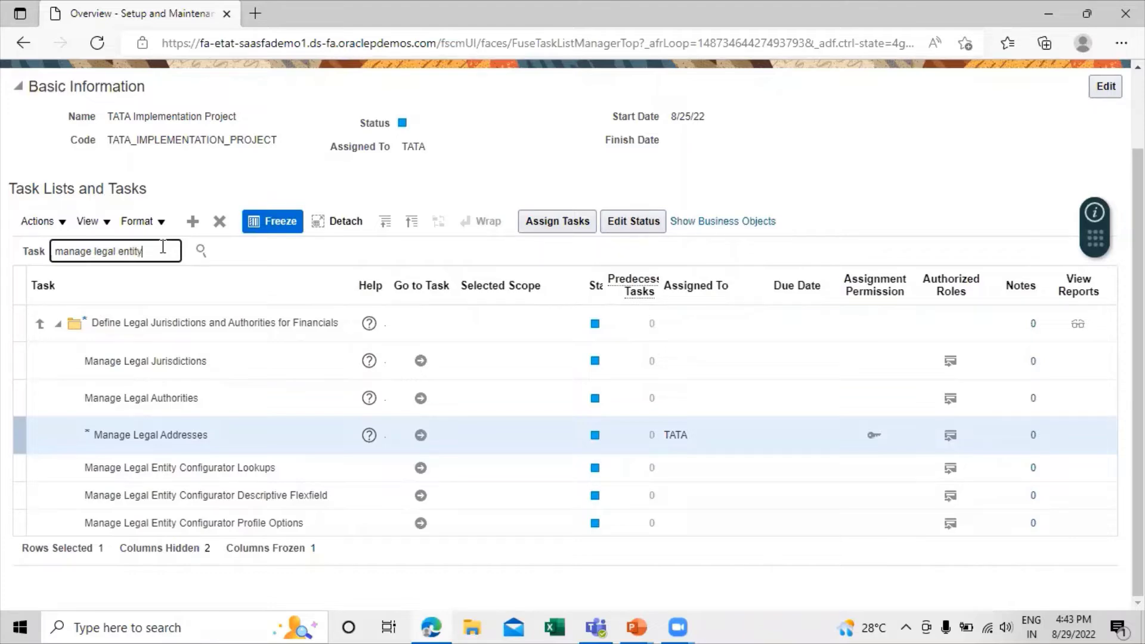
key(Return)
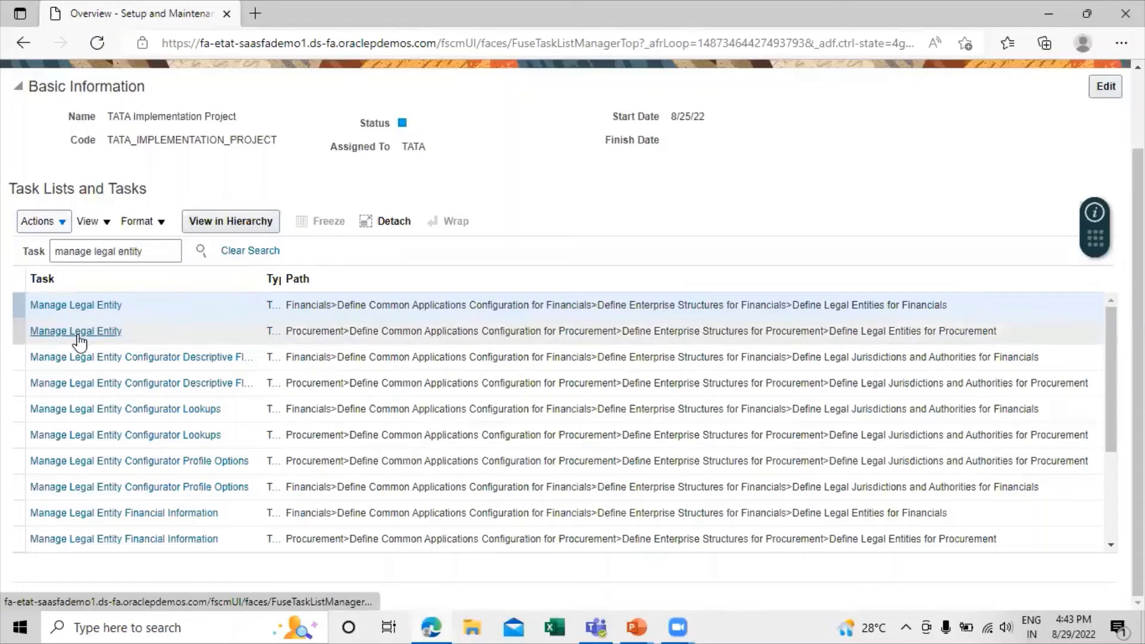
click(81, 305)
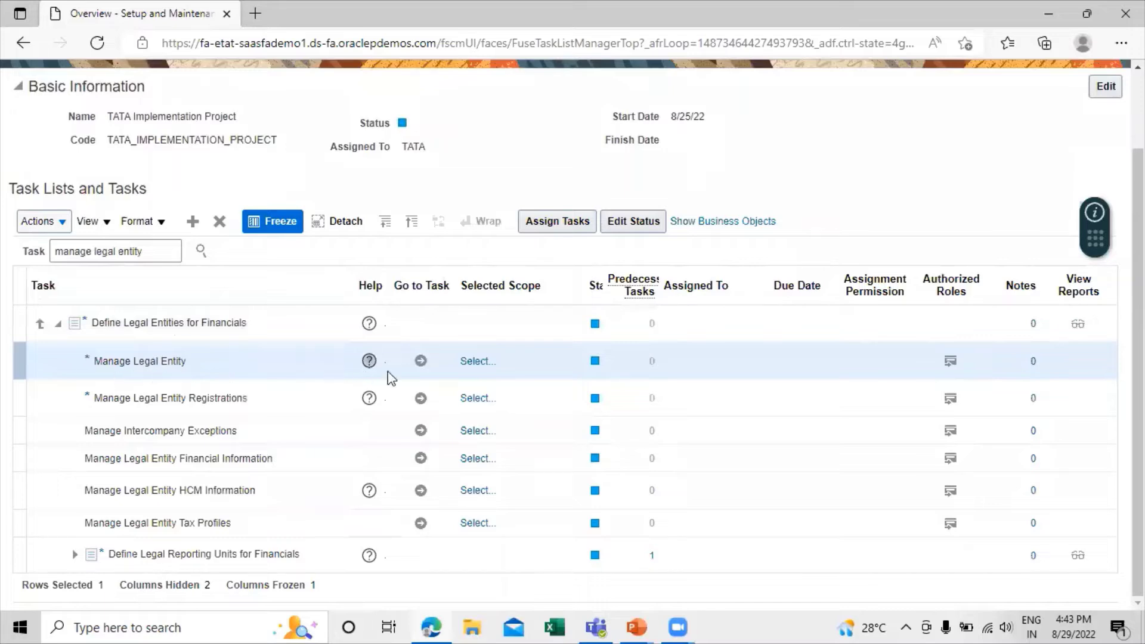
- Go to the Manage Legal Entity task with the legal entity scope set to Create New
click(420, 359)
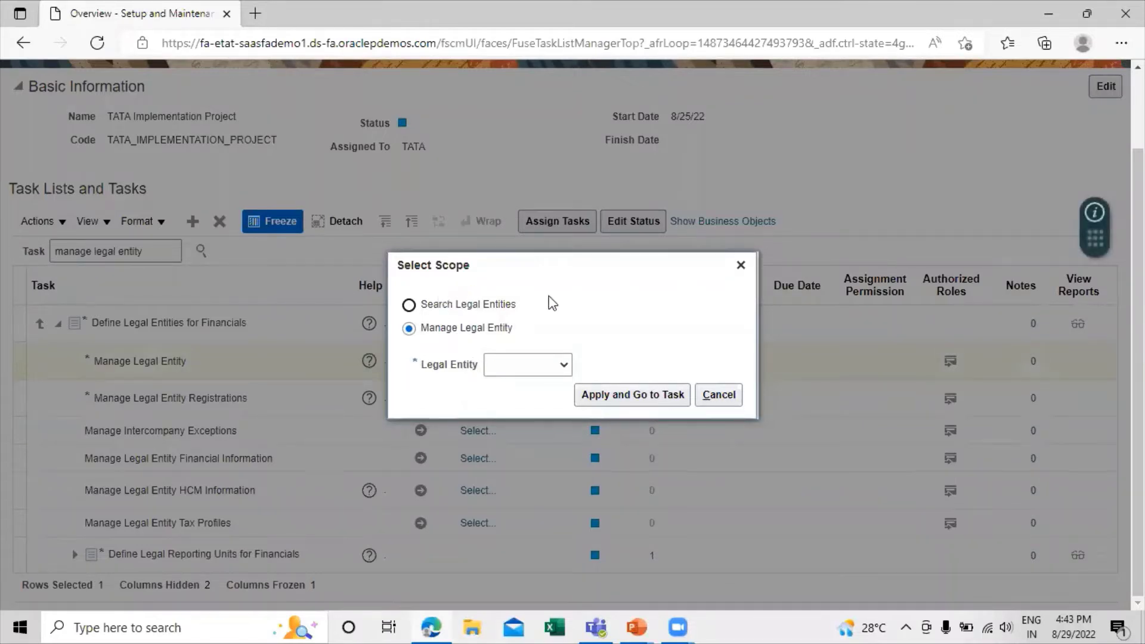
click(524, 369)
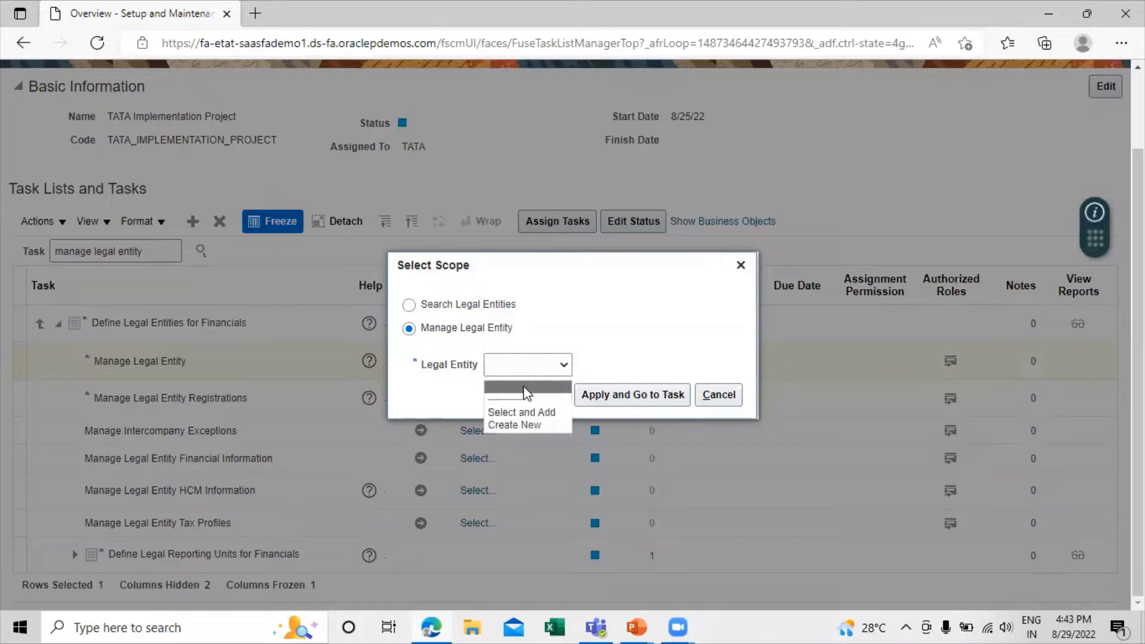
click(506, 425)
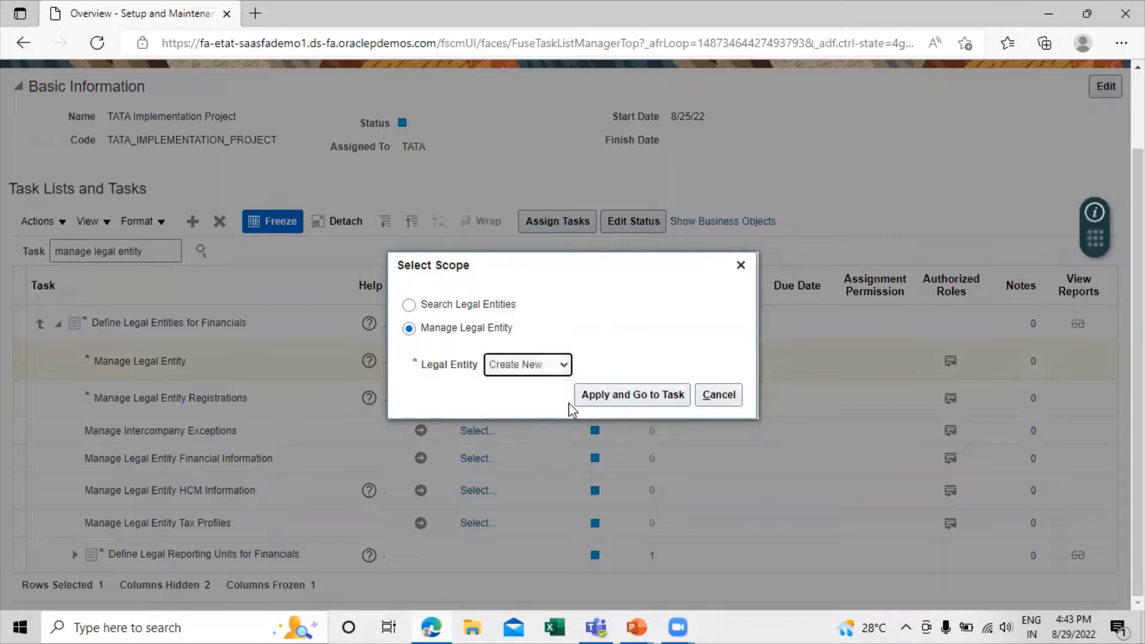
click(634, 396)
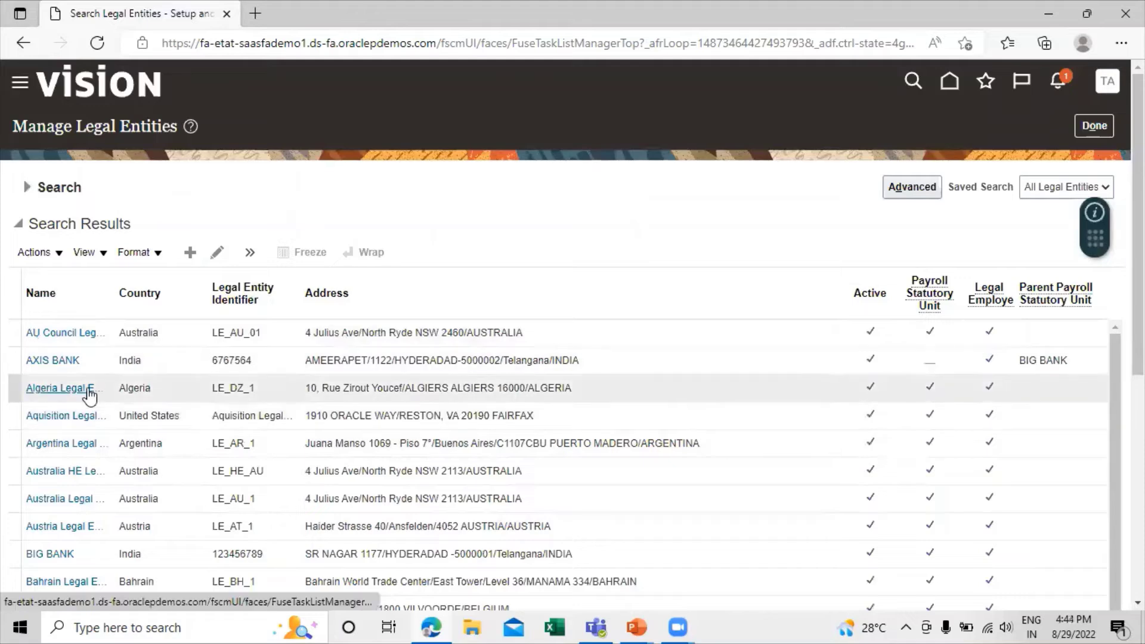
- Look through the existing legal entities with their countries, identifiers and addresses
scroll(134, 419, down, 3)
scroll(134, 419, down, 3)
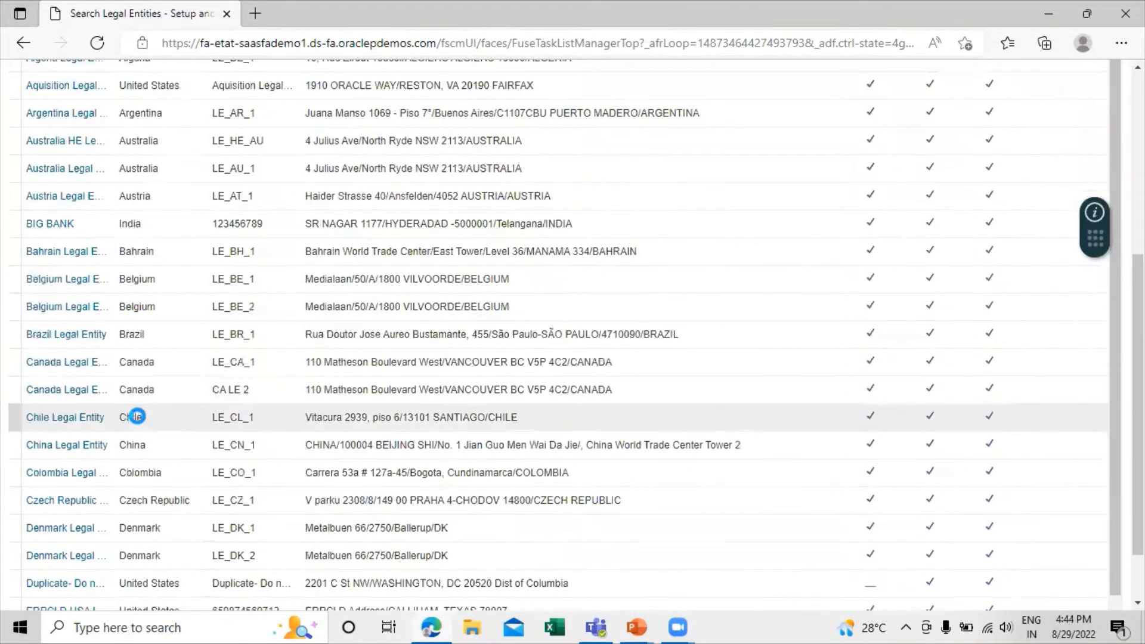
scroll(134, 419, up, 6)
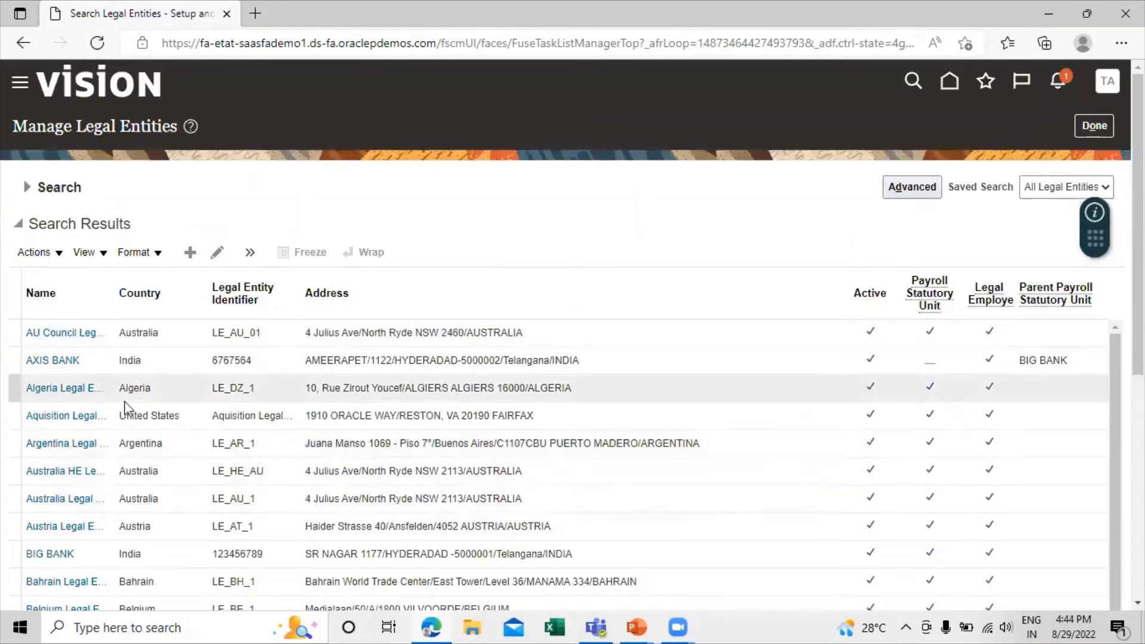
scroll(278, 404, down, 3)
scroll(278, 405, up, 3)
scroll(84, 406, down, 10)
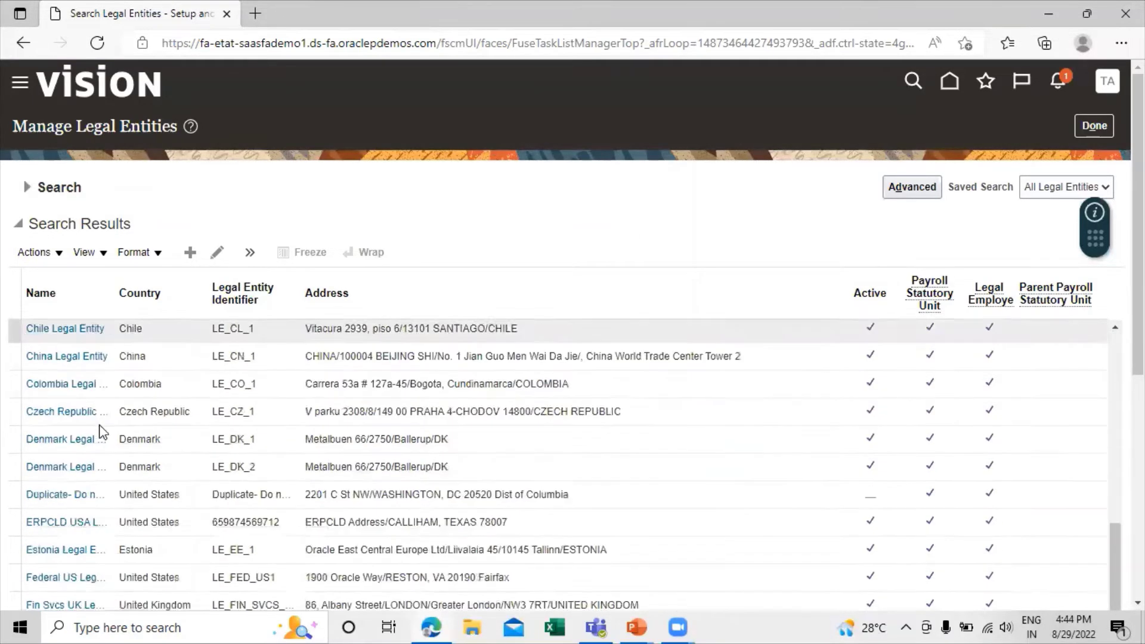
scroll(101, 430, up, 10)
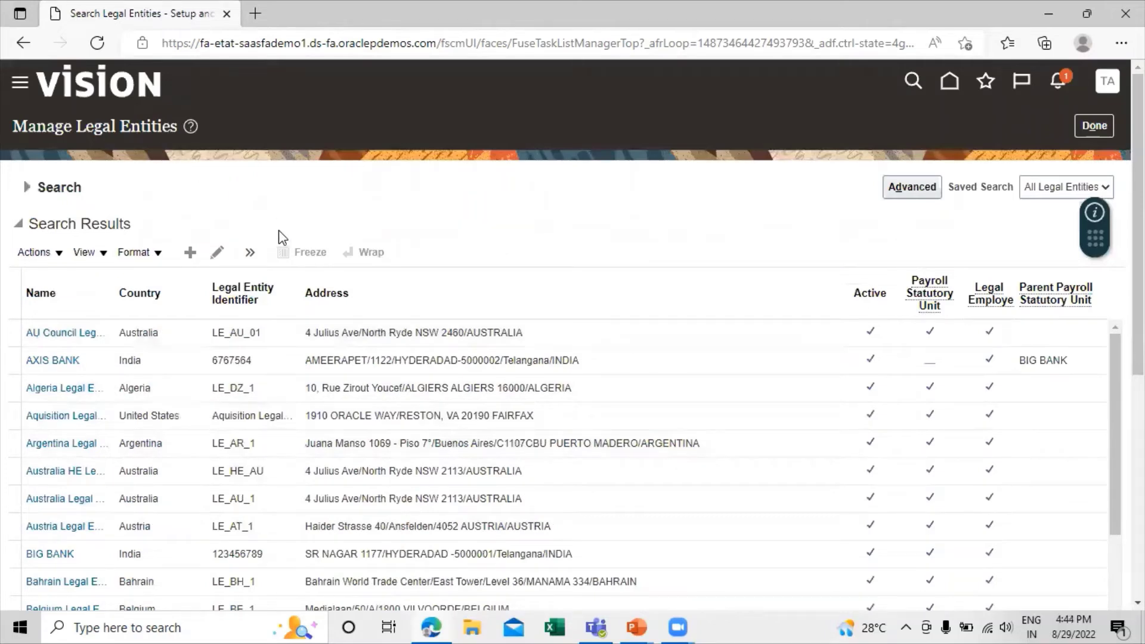
- Start a new legal entity for the United States and name it TATA Legal Entity
click(195, 255)
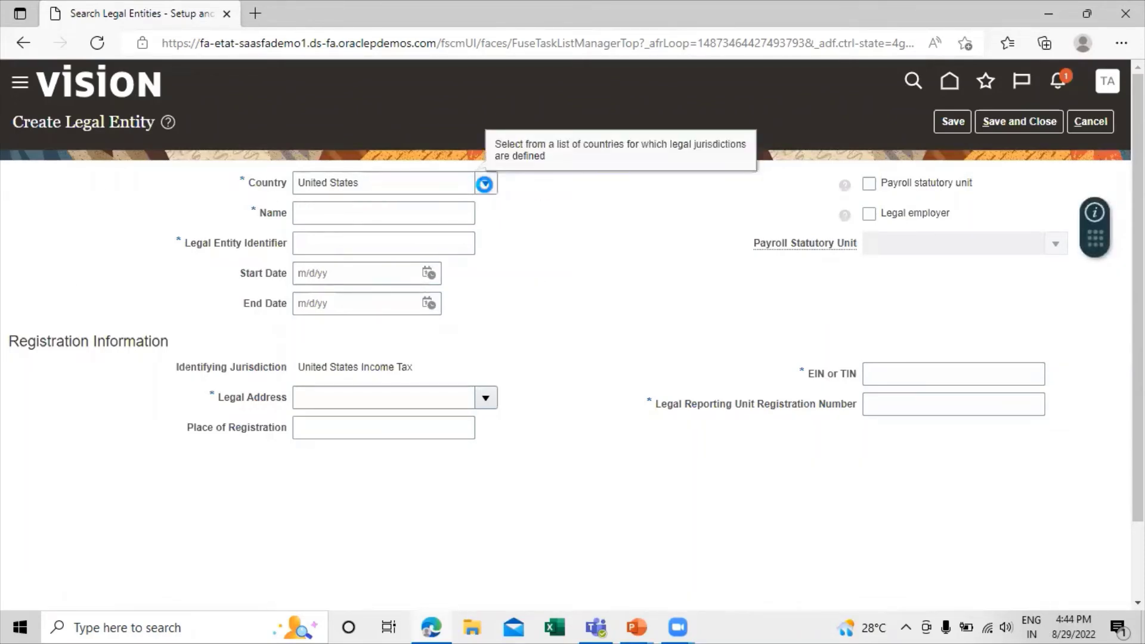
click(484, 184)
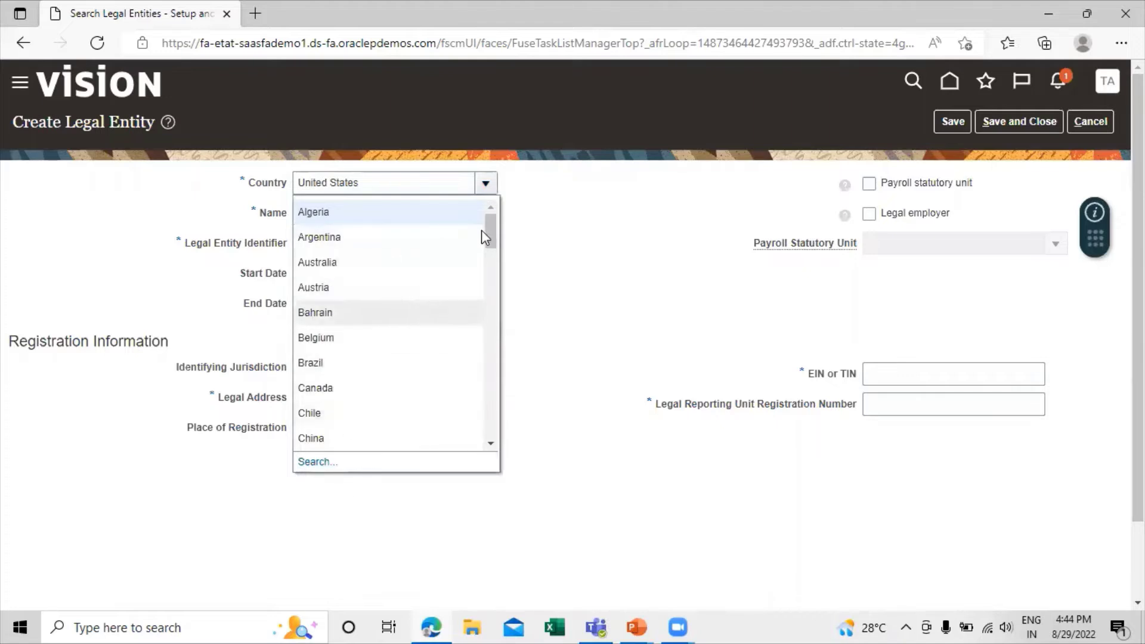
click(538, 249)
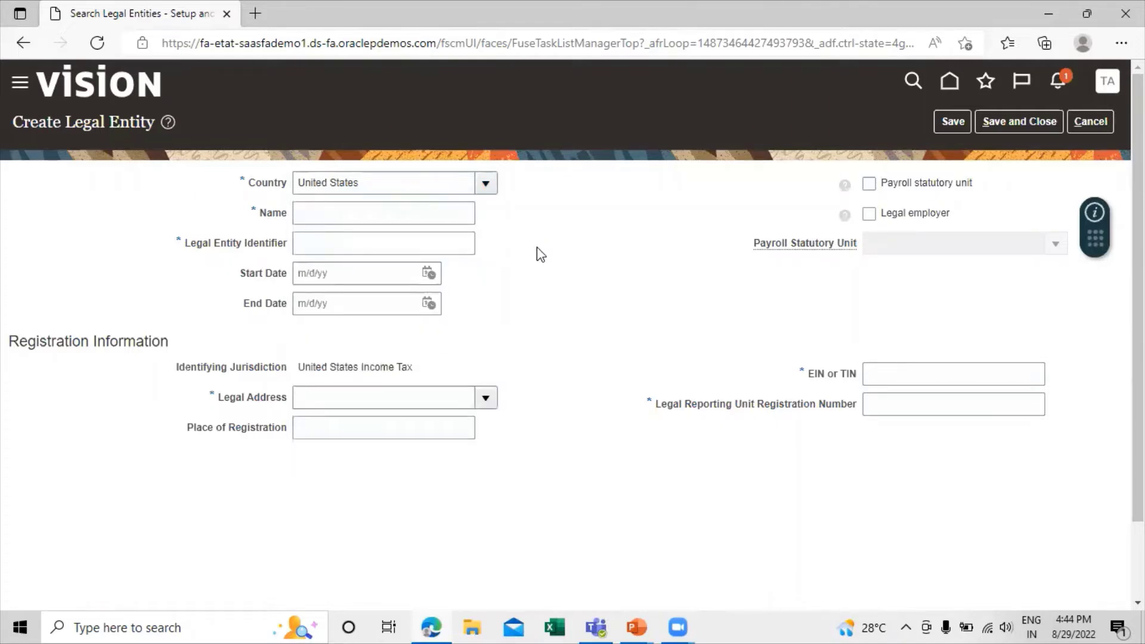
click(349, 206)
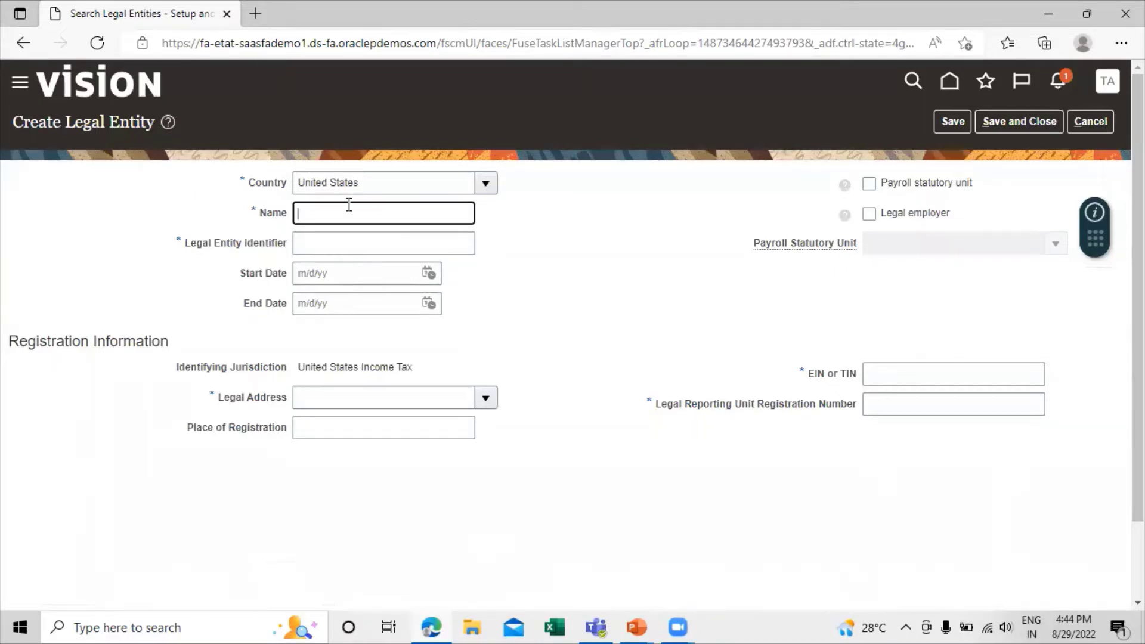
text(TATA Legal ENtity)
click(537, 276)
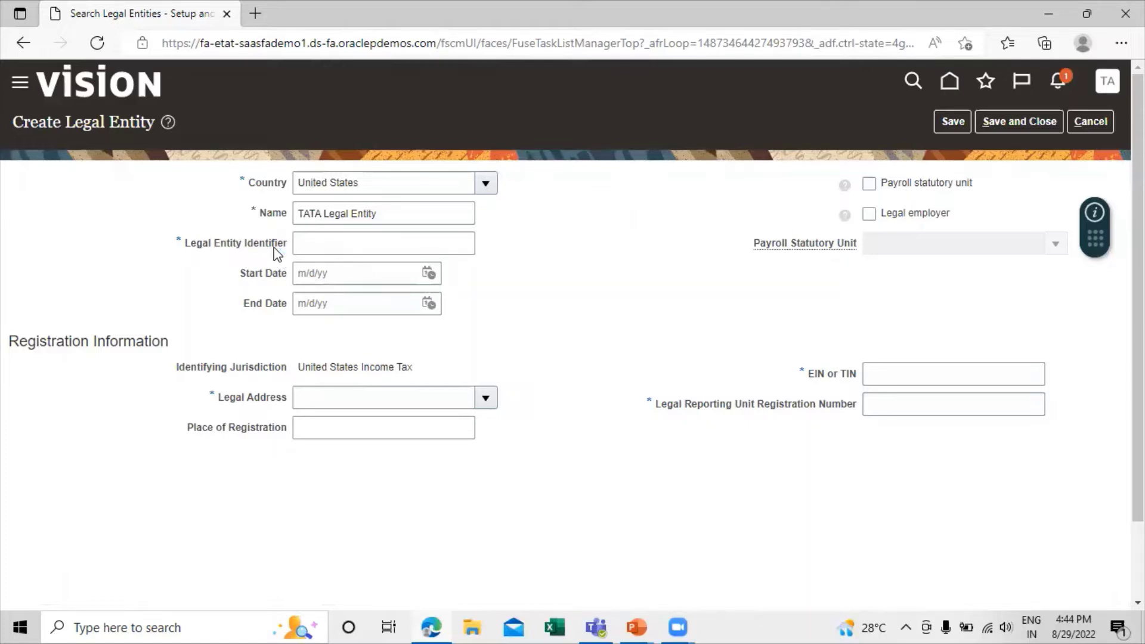
- Set the legal entity identifier to TATA8081 and mark the entity as a payroll statutory unit and legal employer
click(332, 249)
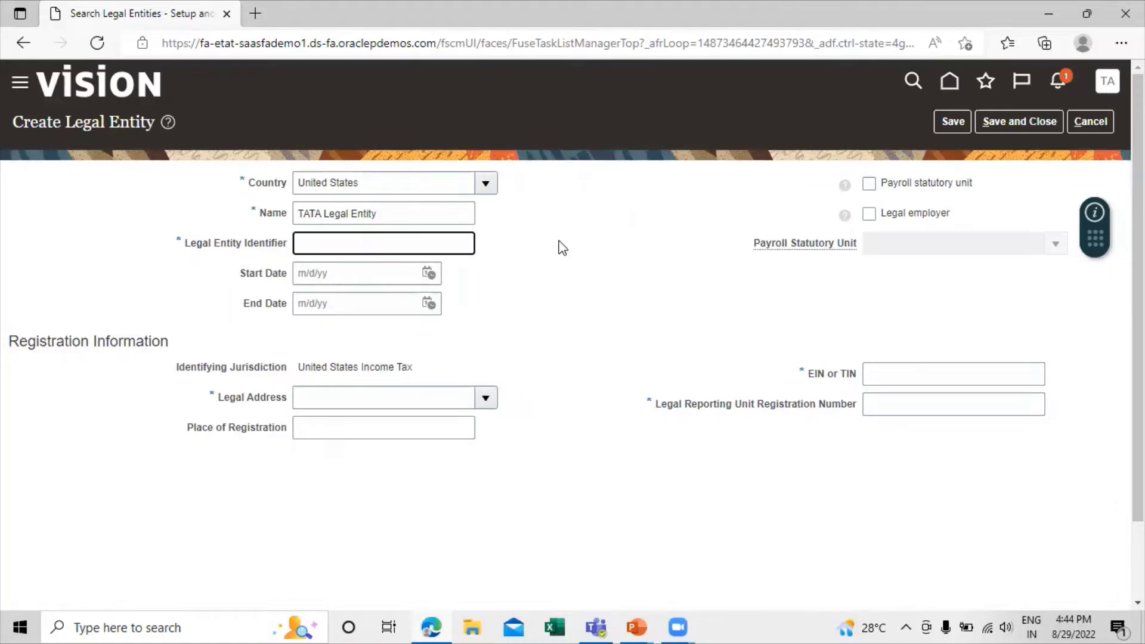
text(TATA)
text(8081)
click(564, 252)
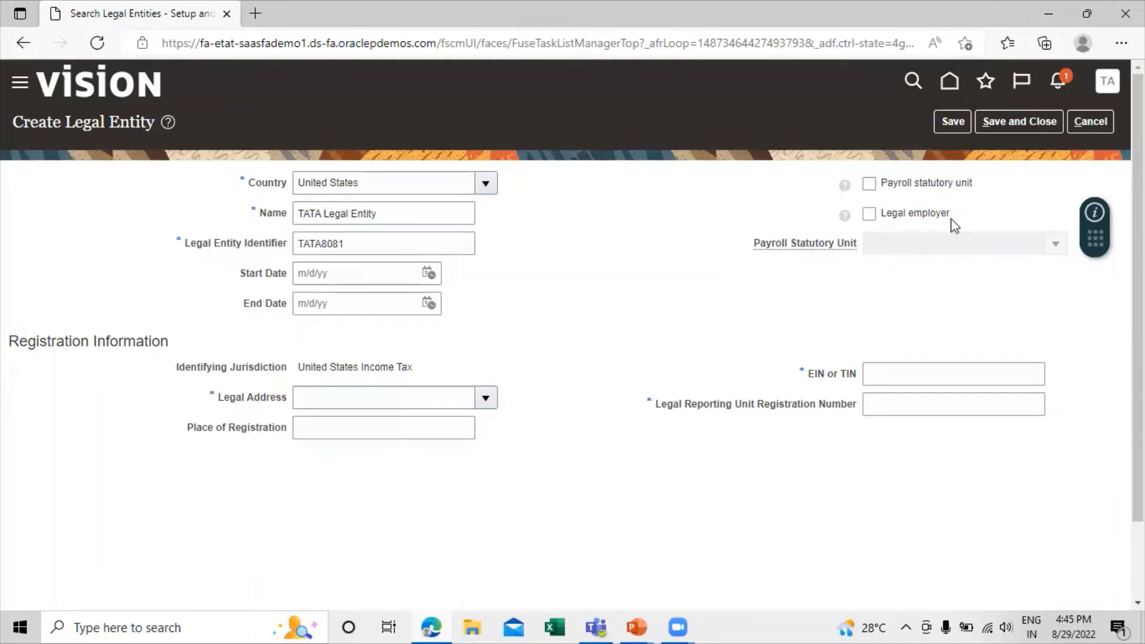
click(869, 184)
click(868, 214)
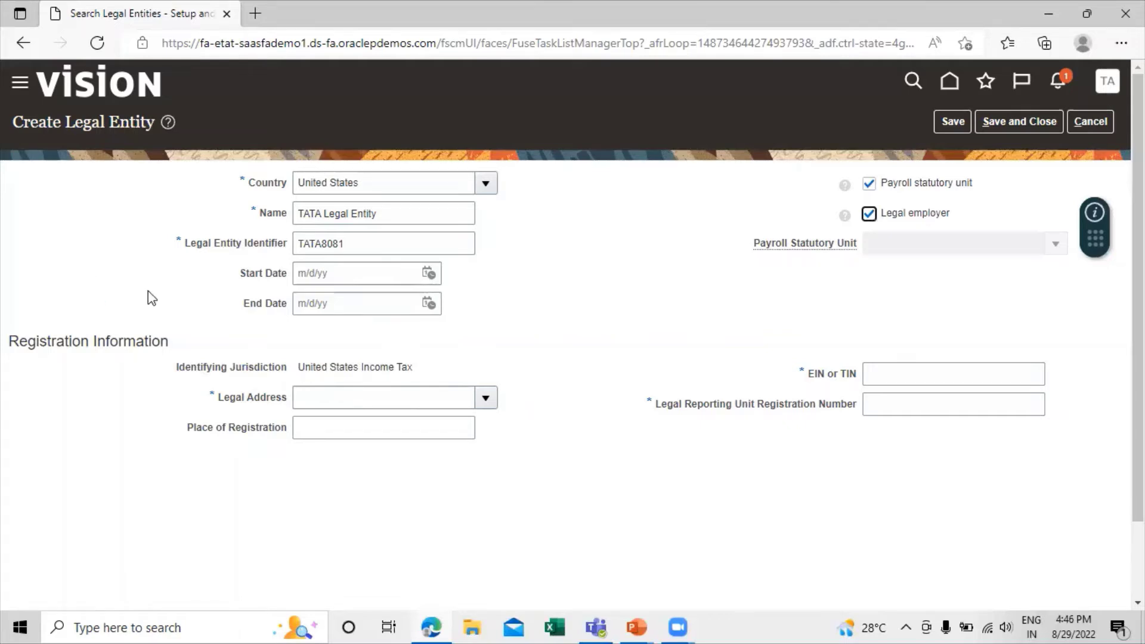
- Search legal addresses by address line 1 for "tata" and assign the TATA address in New York to the entity
click(484, 396)
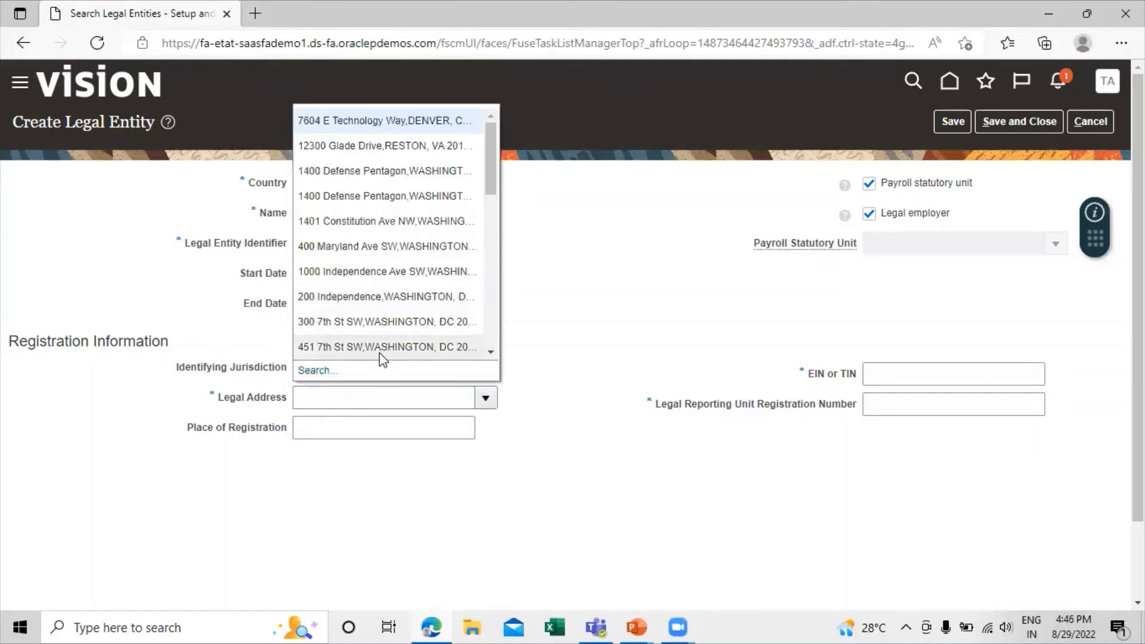
click(317, 371)
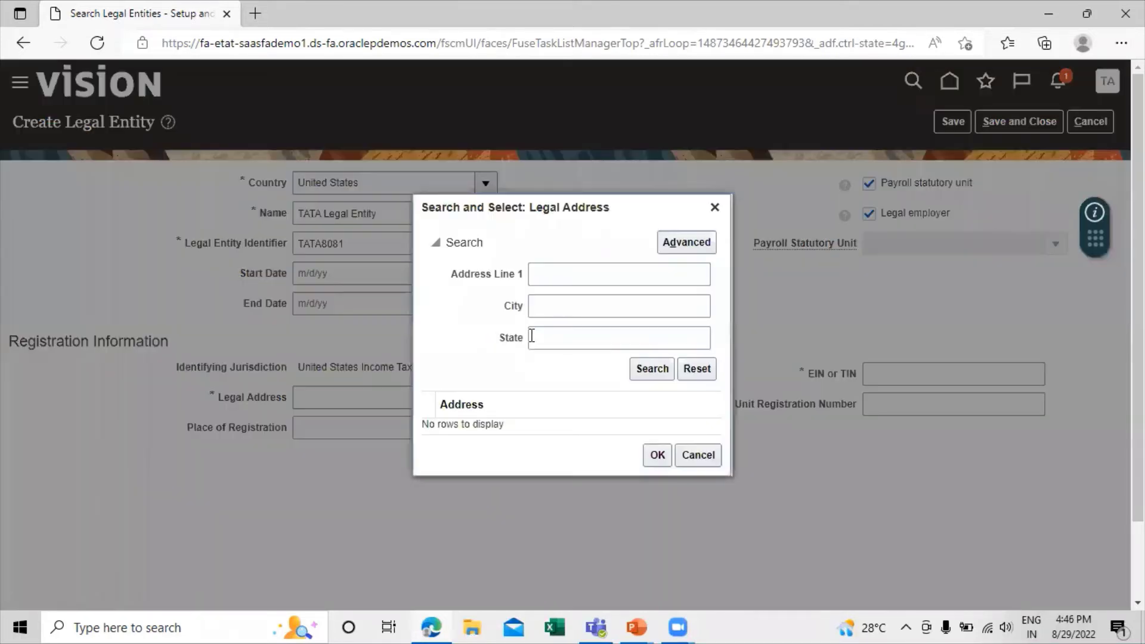
click(621, 275)
text(tata)
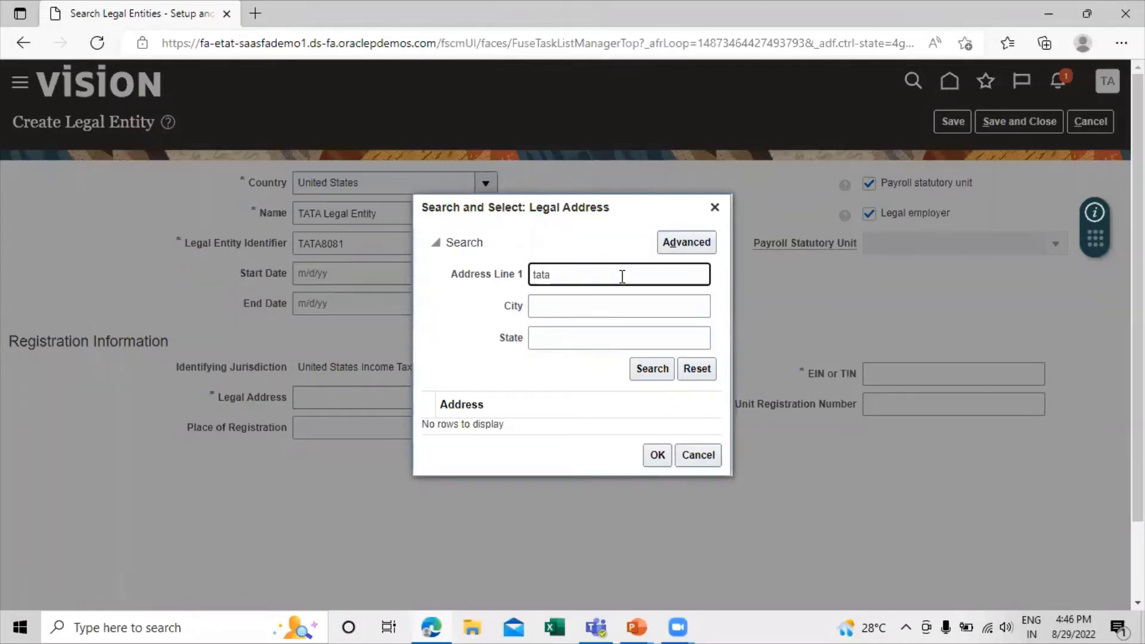
click(652, 369)
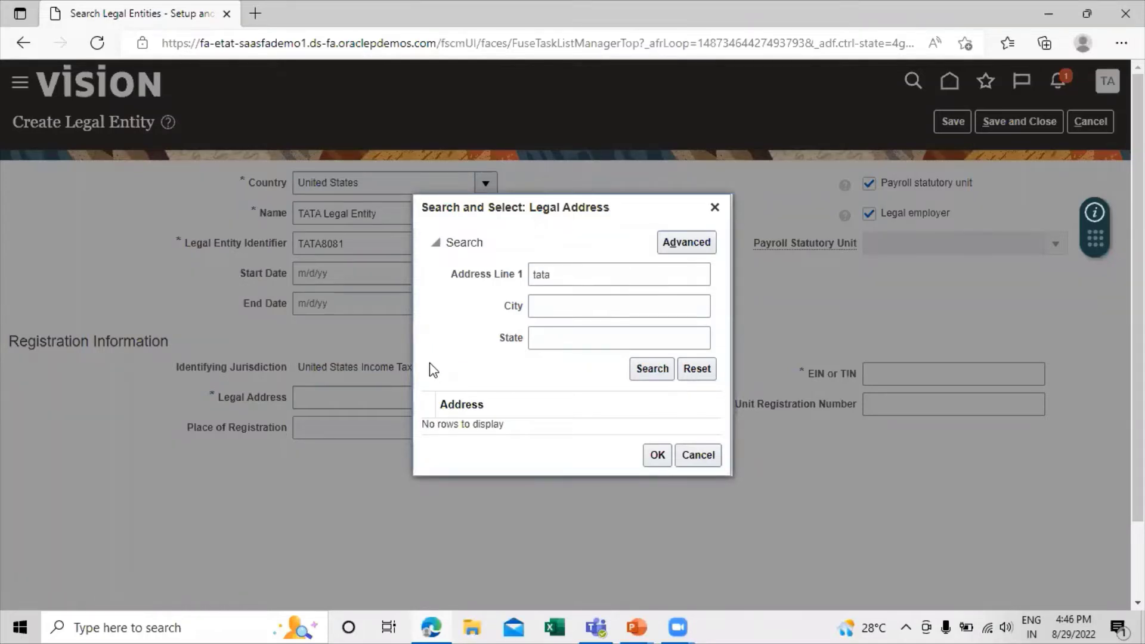
click(476, 424)
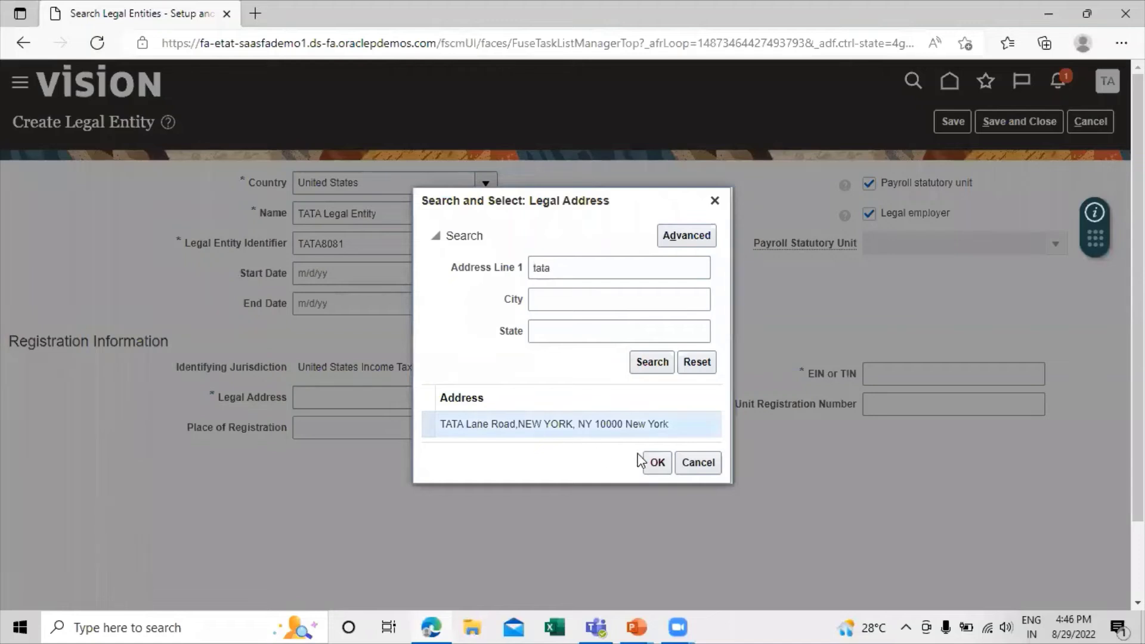
click(656, 463)
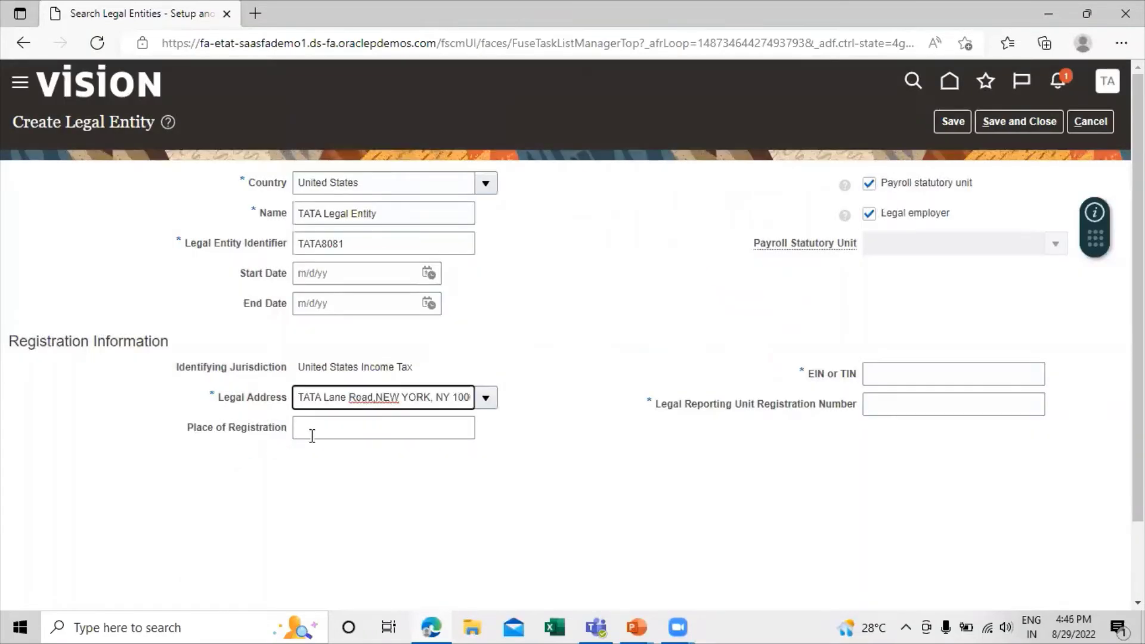
- Set the legal entity's place of registration to New York
click(349, 431)
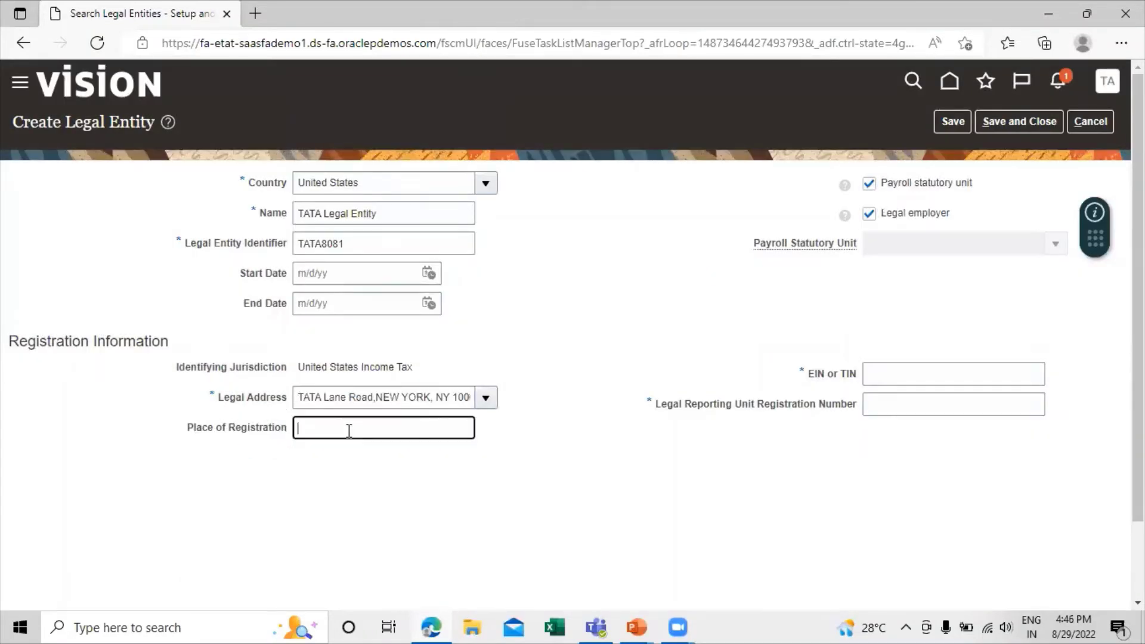
text(New York)
click(549, 461)
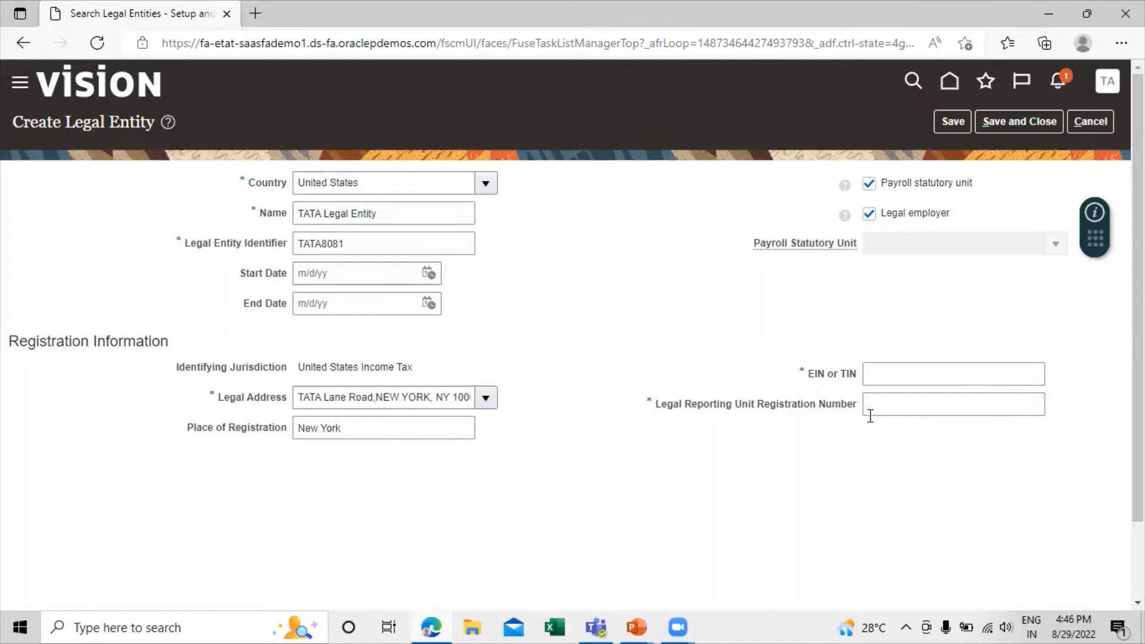
- Enter the EIN or TIN and the legal reporting unit registration number, and save and close the legal entity
click(915, 383)
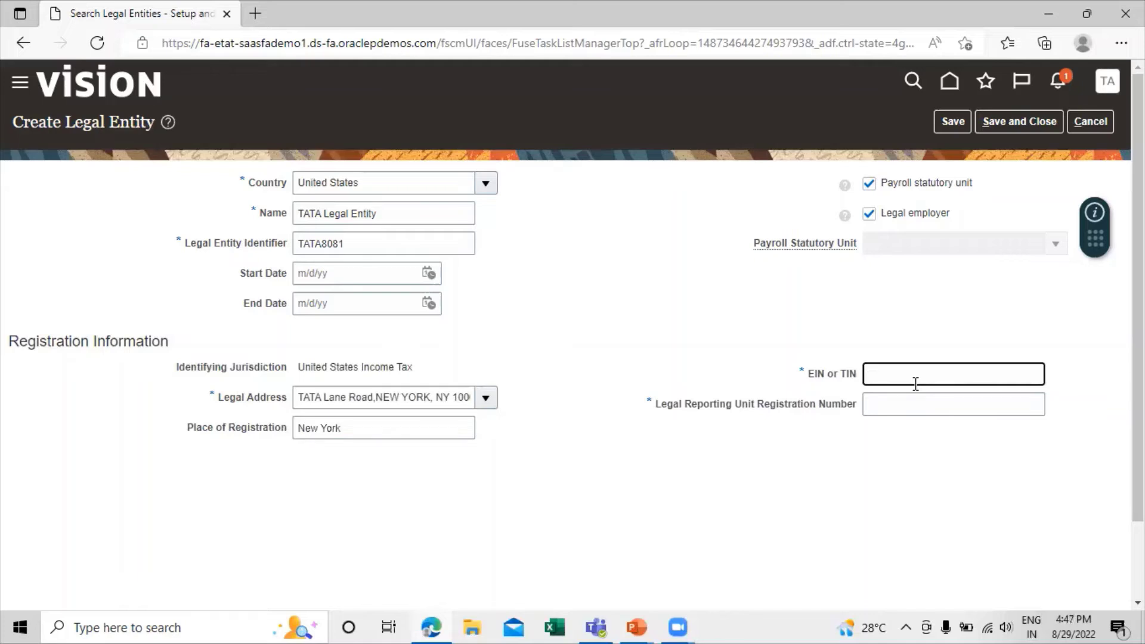
text(789456)
click(919, 394)
text(456123)
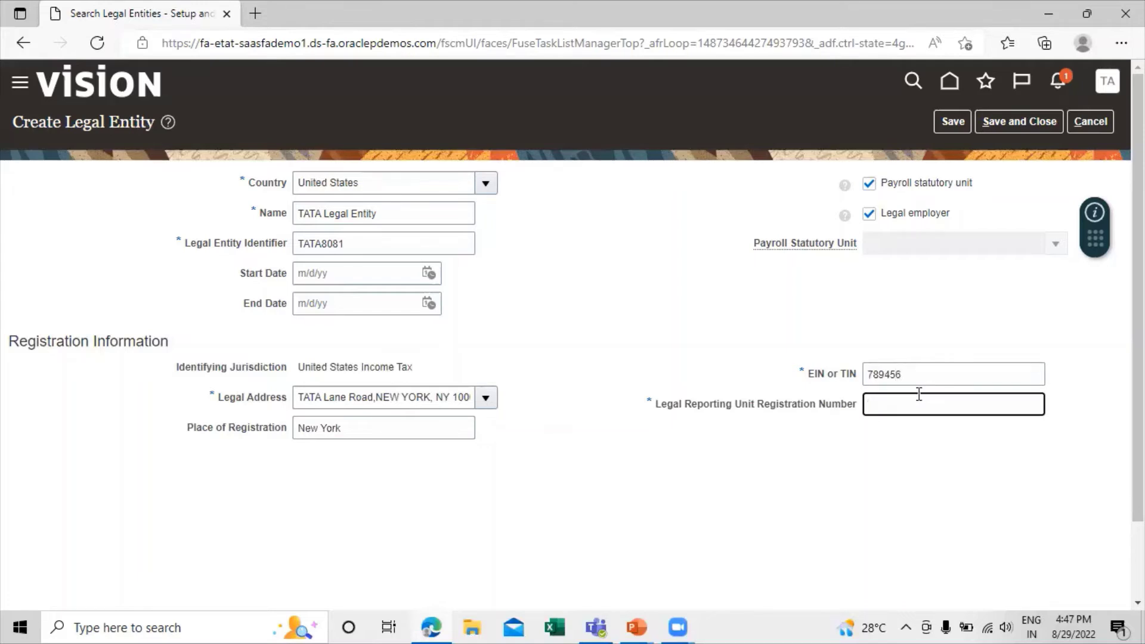
click(940, 474)
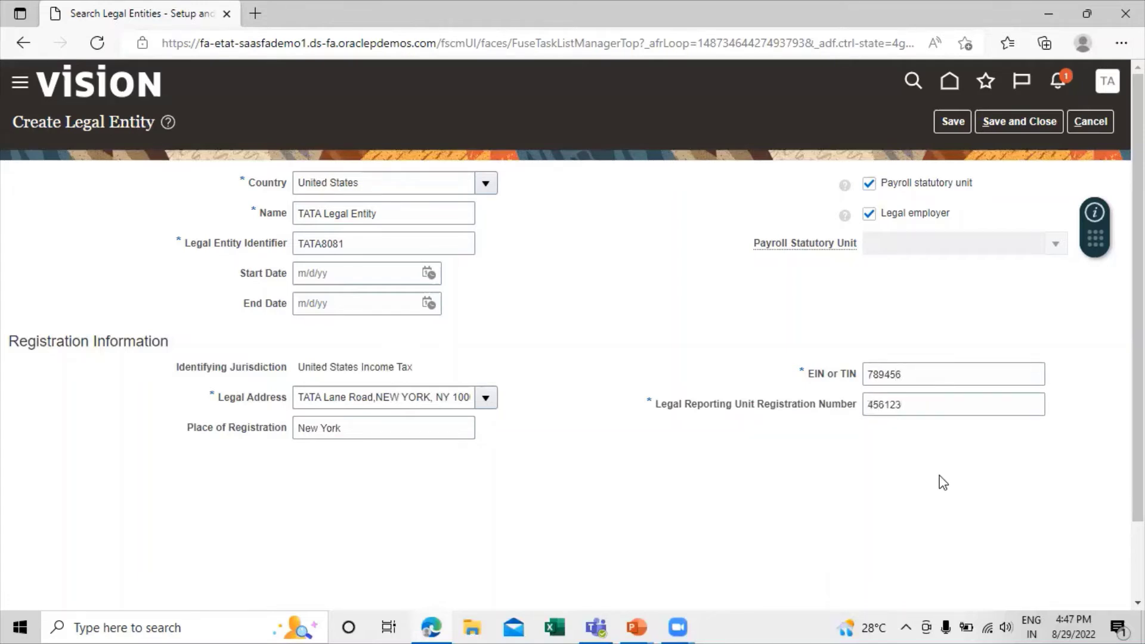
click(1041, 120)
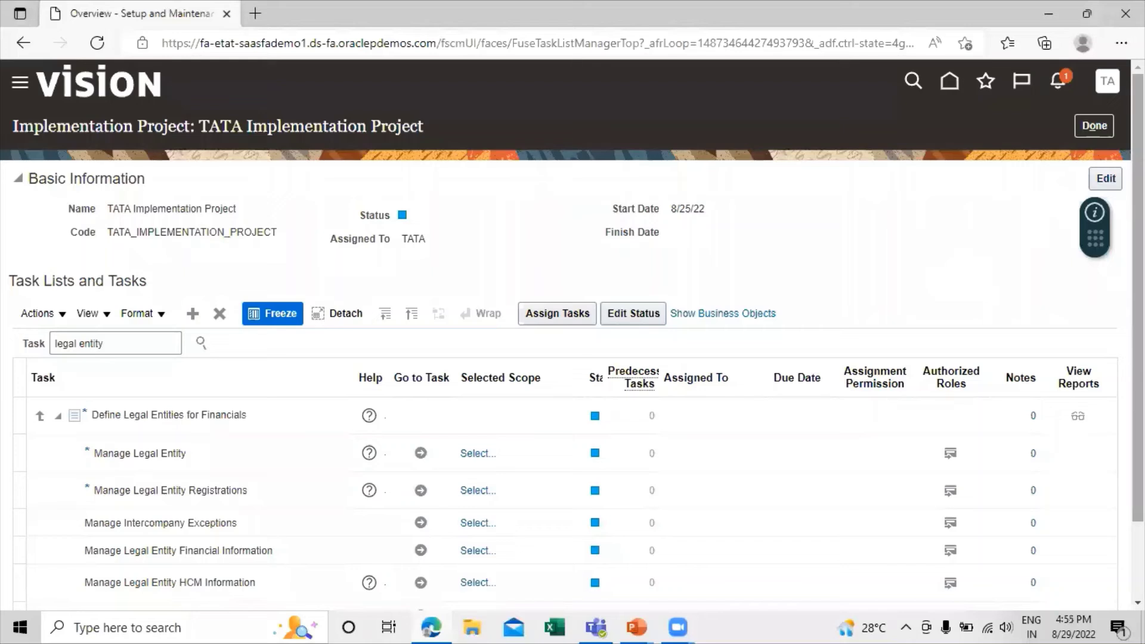
- Reopen the TATA Implementation Project, search its tasks for "assign legal entities" and show the Financials one in its hierarchy
click(1094, 126)
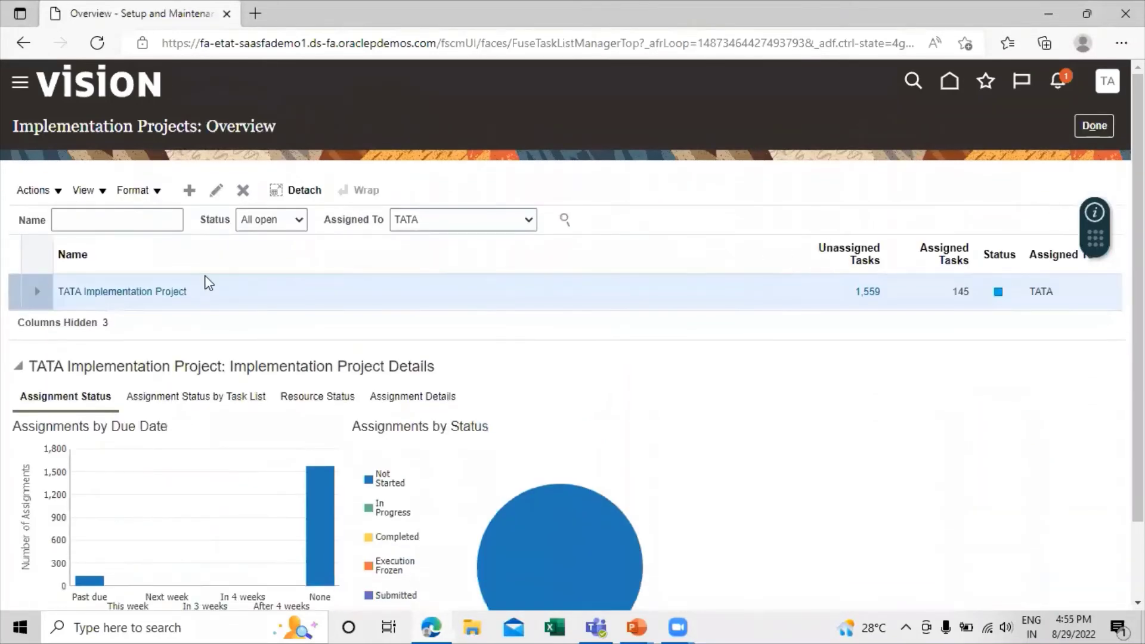
click(143, 291)
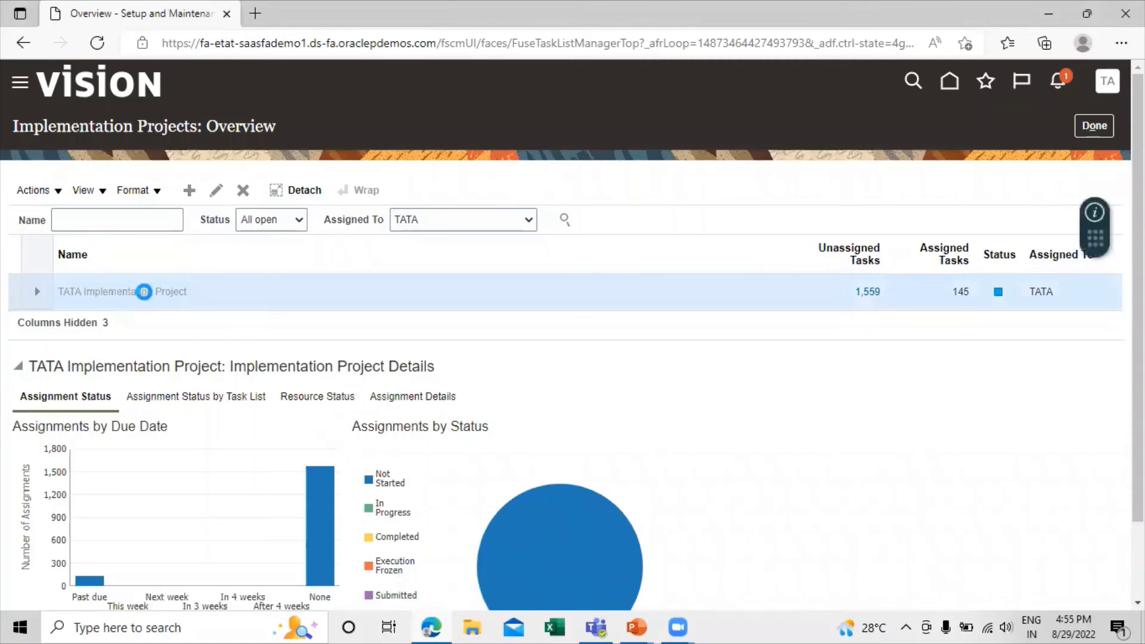
click(134, 343)
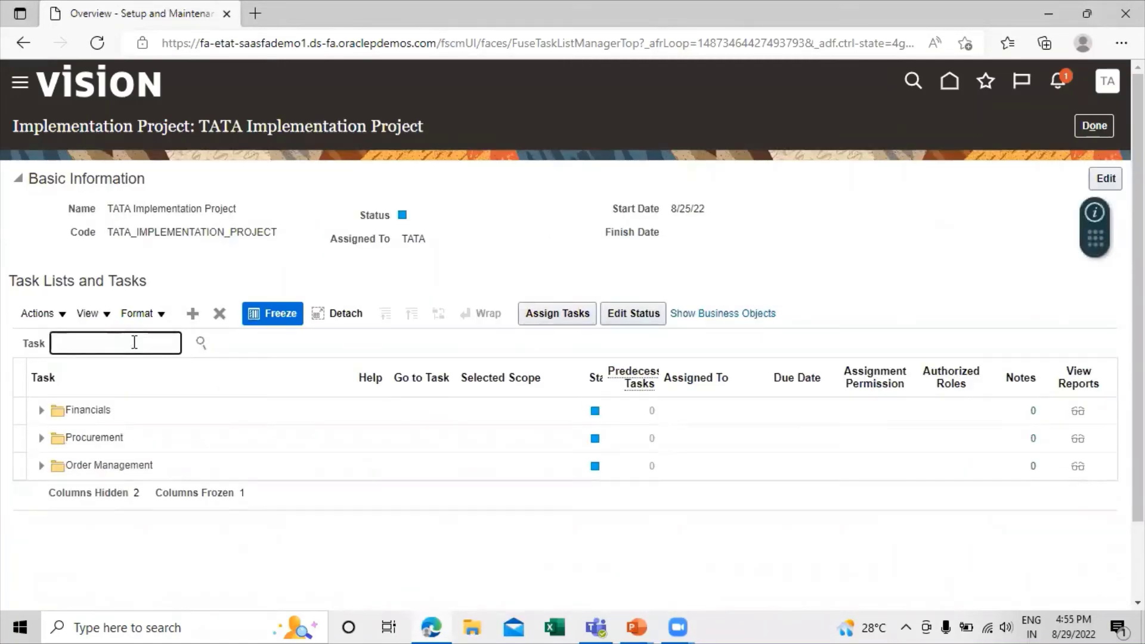
text(assign legal entities)
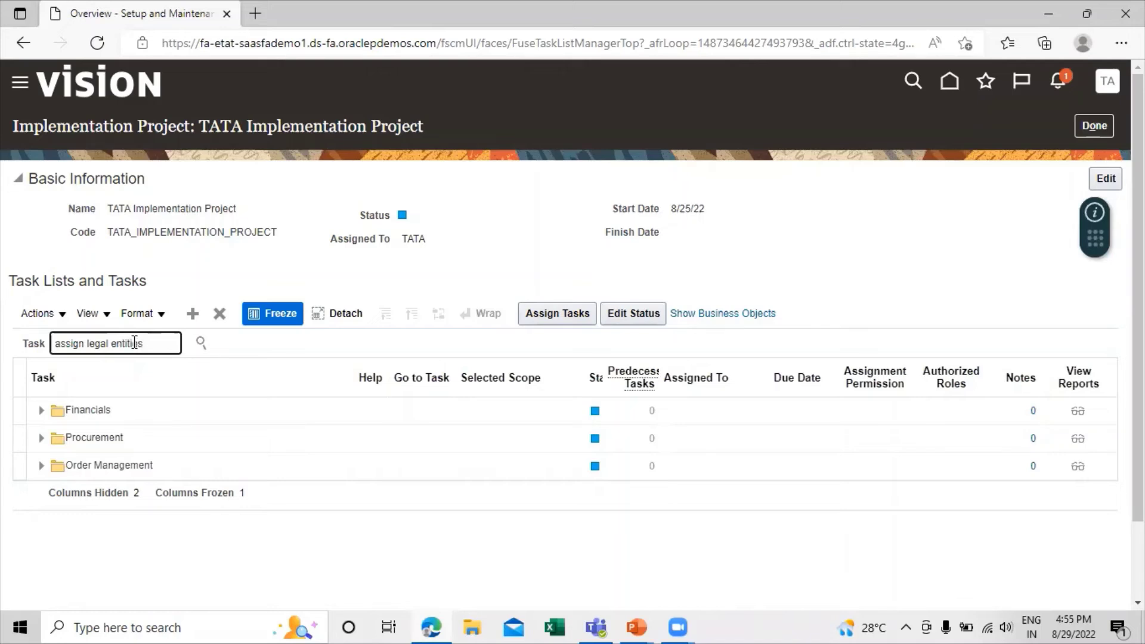
key(Return)
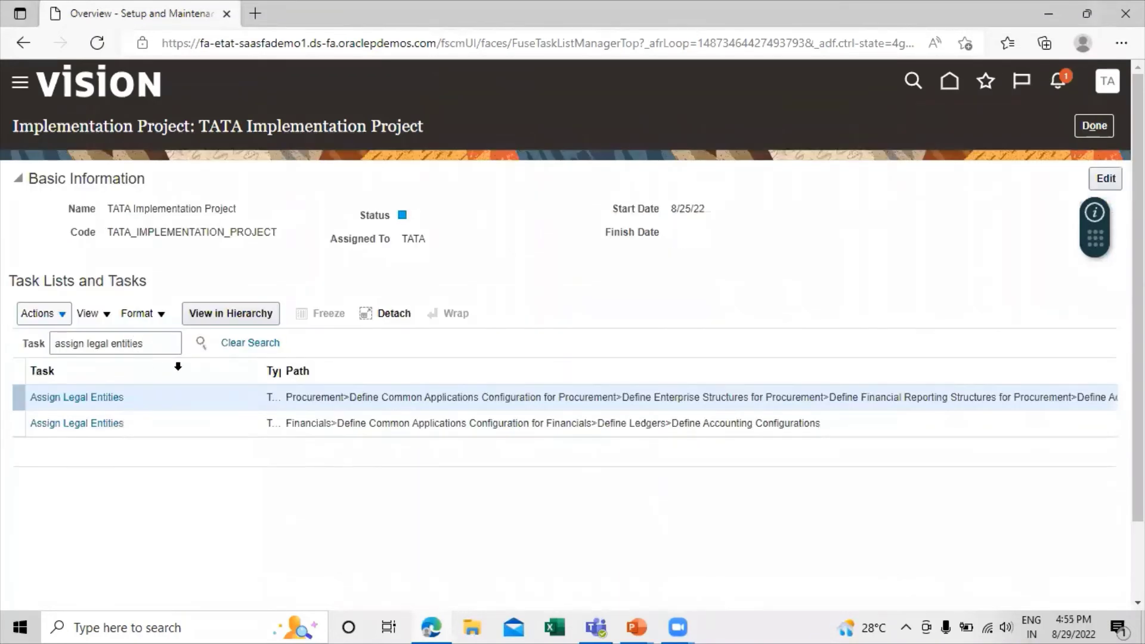
click(62, 424)
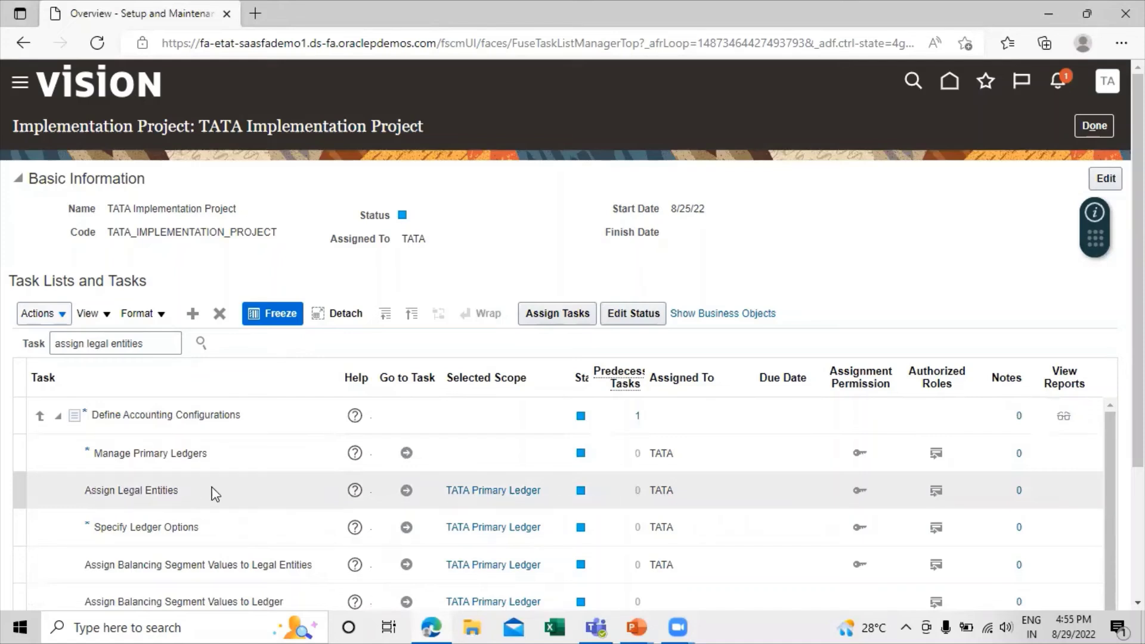
- In the Assign Legal Entities task, search for "tata" and add TATA Legal Entity to the TATA Primary Ledger
click(405, 490)
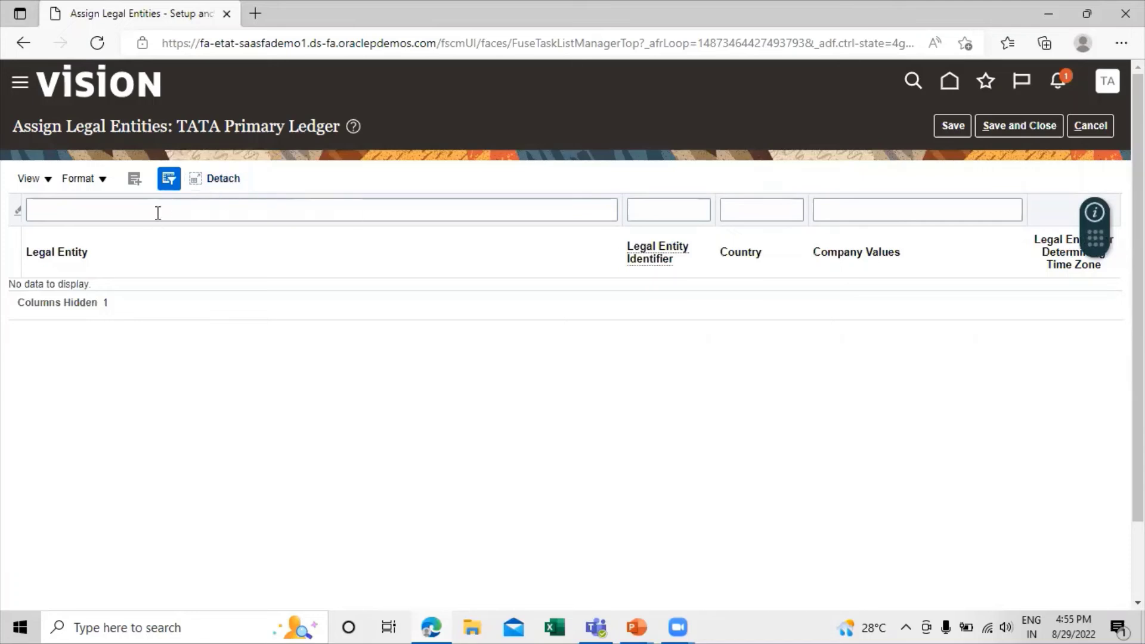
click(134, 180)
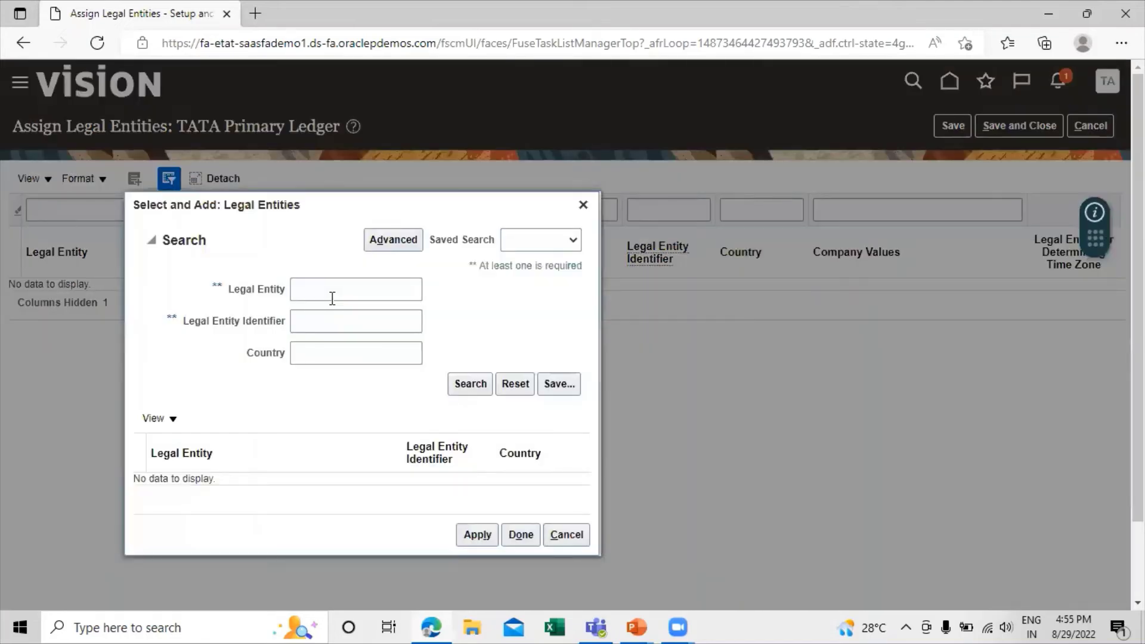
click(331, 290)
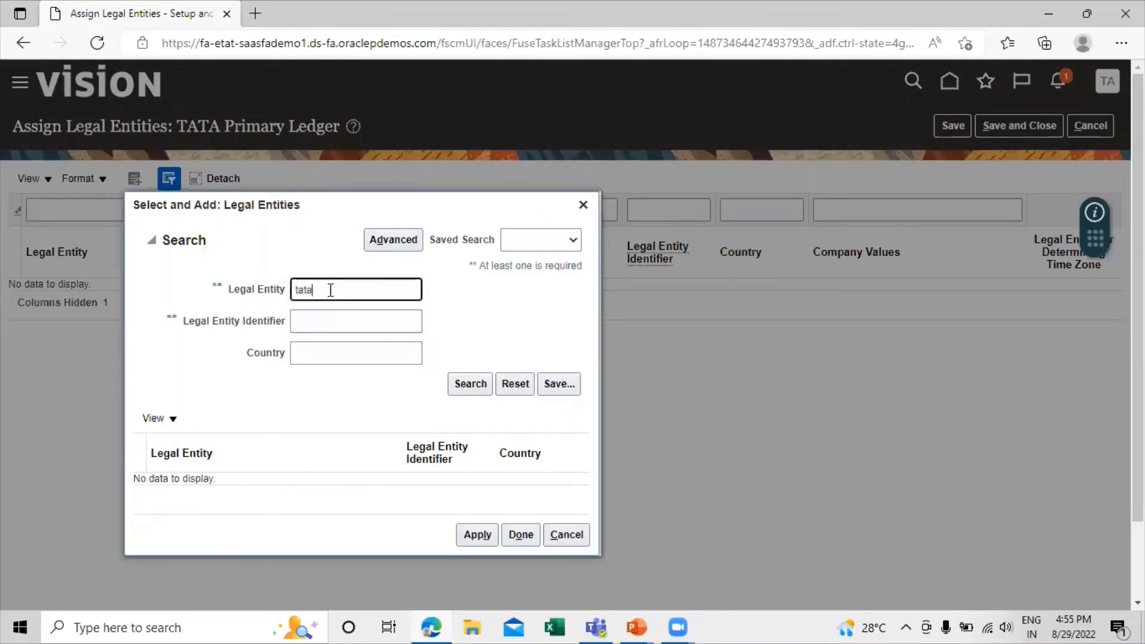
click(469, 384)
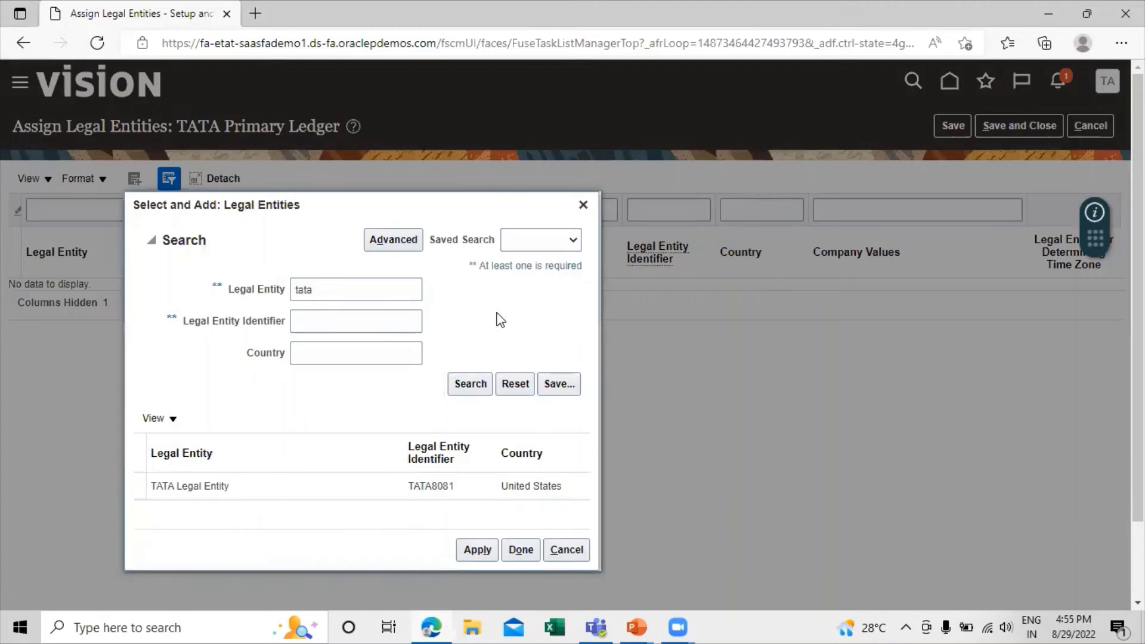
click(260, 486)
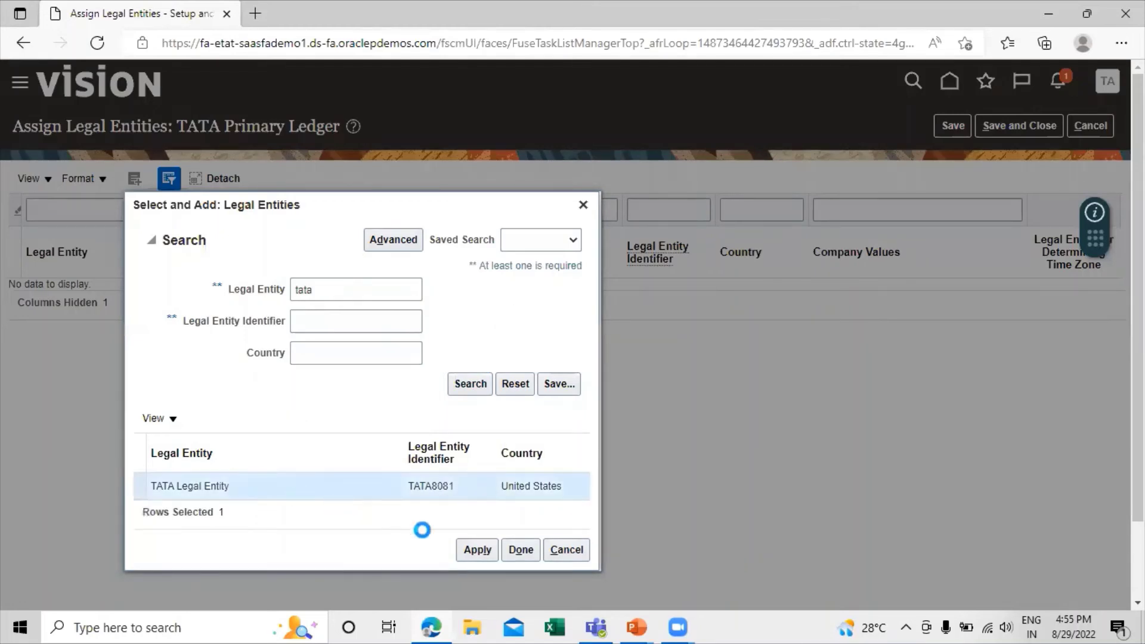
click(480, 555)
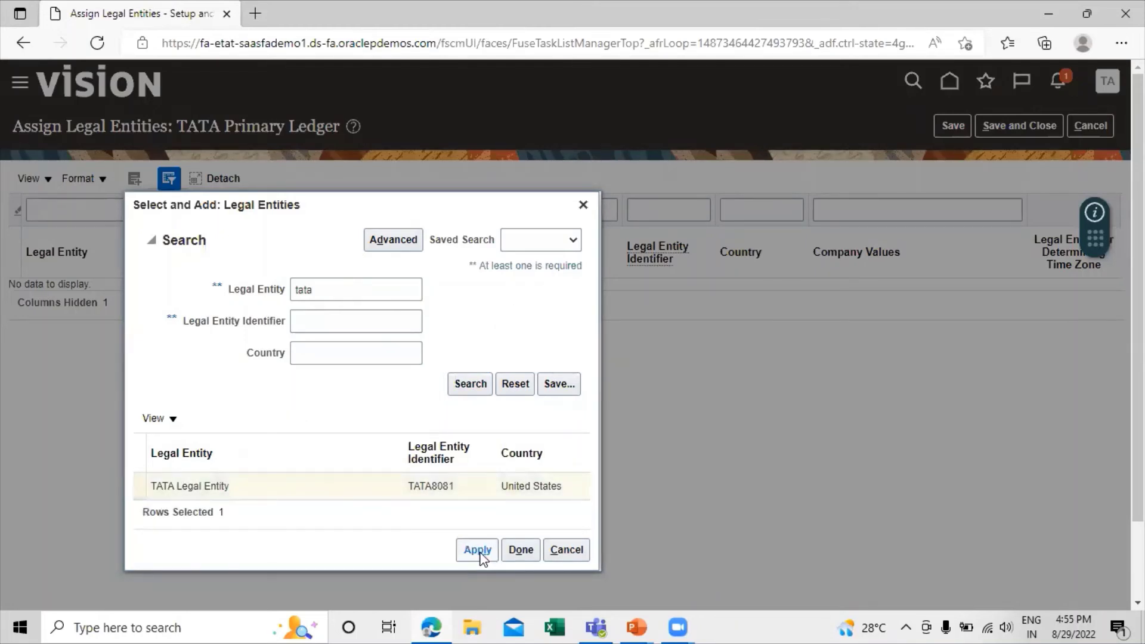
click(521, 551)
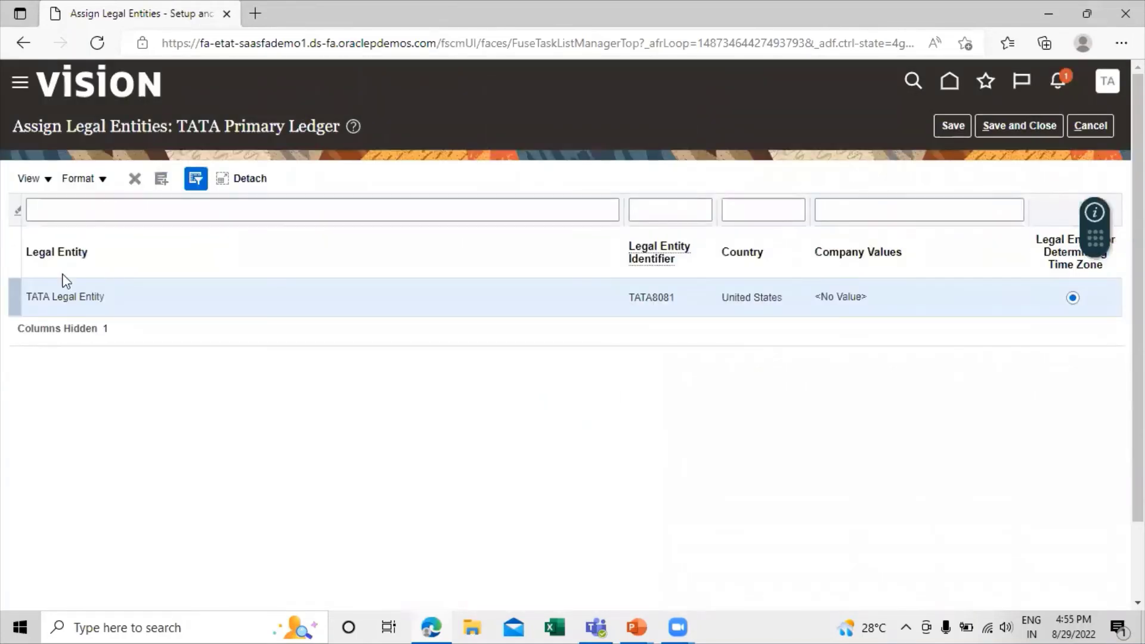
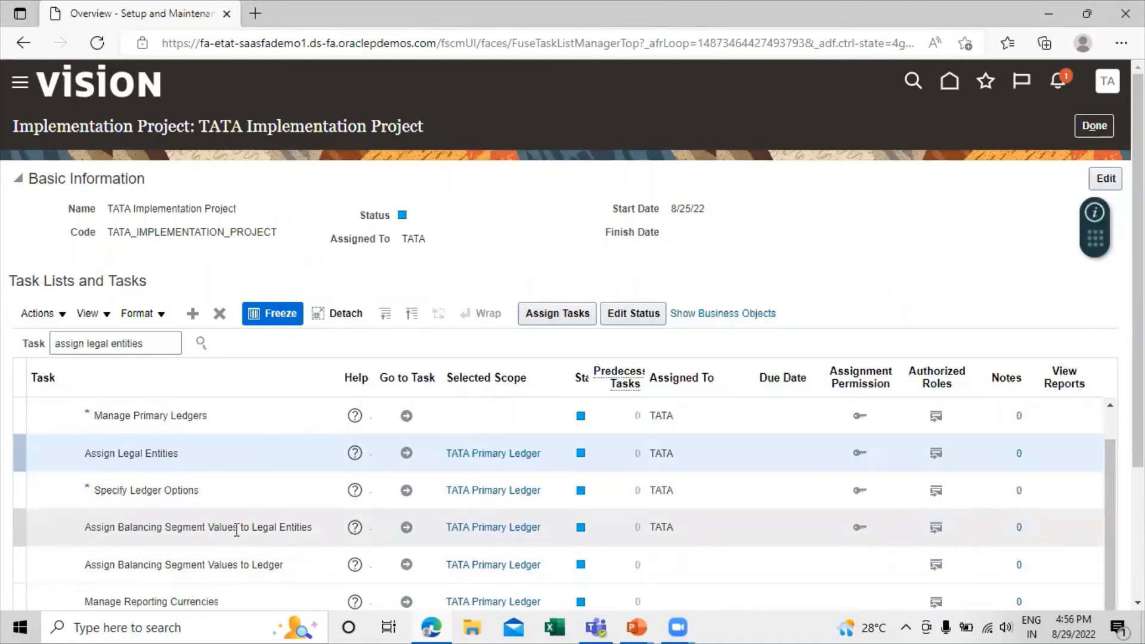
- In Assign Balancing Segment Values to Legal Entities for the TATA Primary Ledger, assign company value 1000 to TATA Legal Entity
click(405, 527)
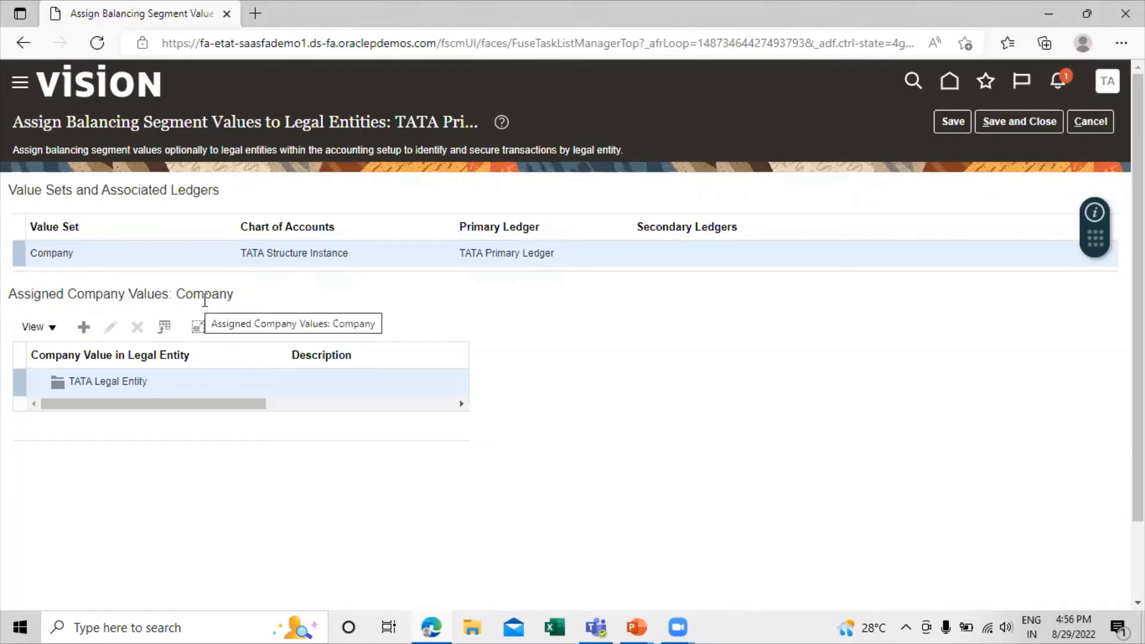
click(83, 327)
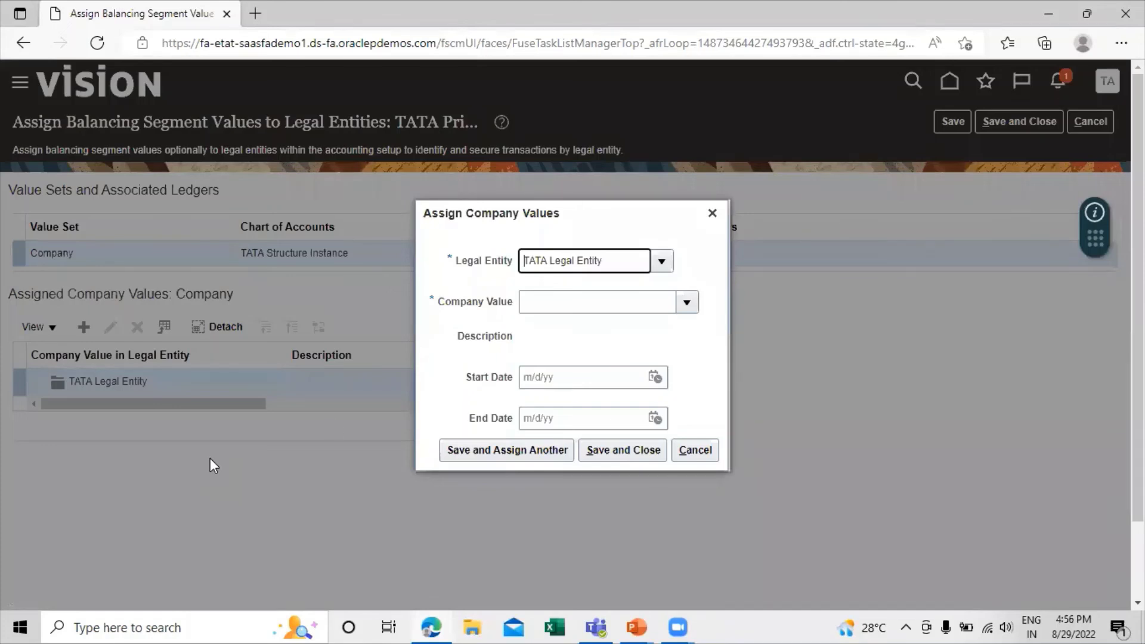
click(685, 302)
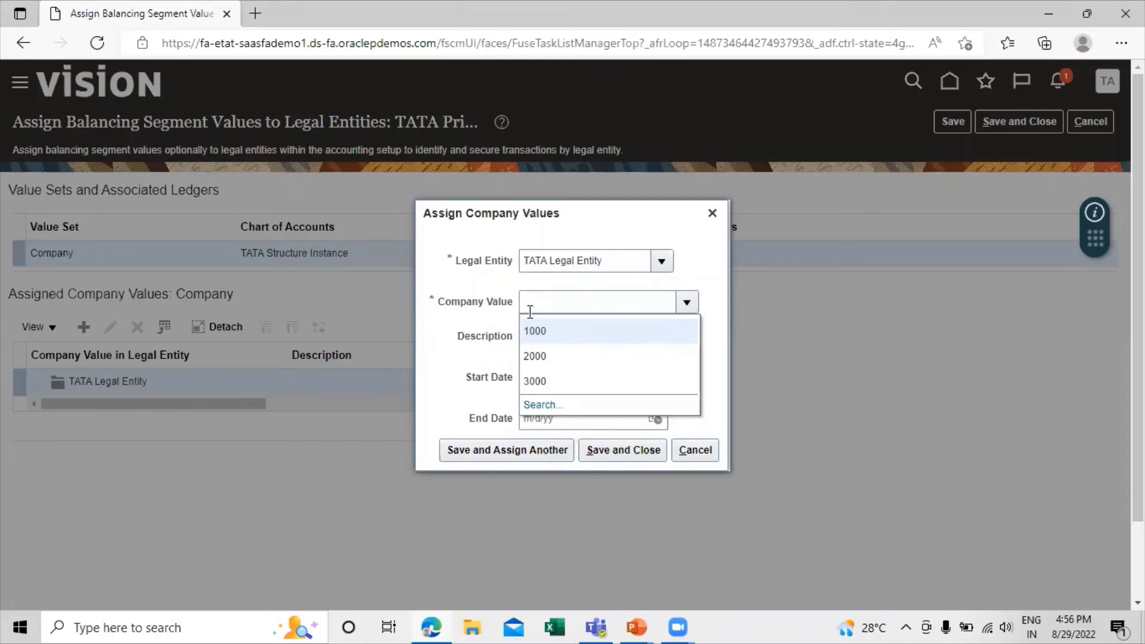
click(561, 337)
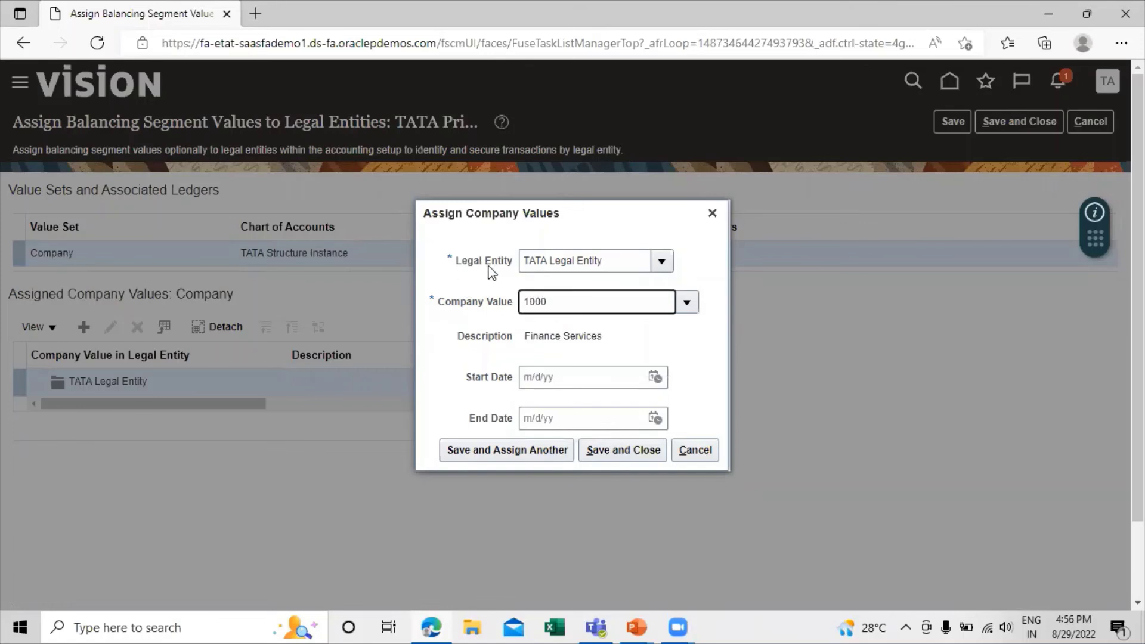
click(499, 455)
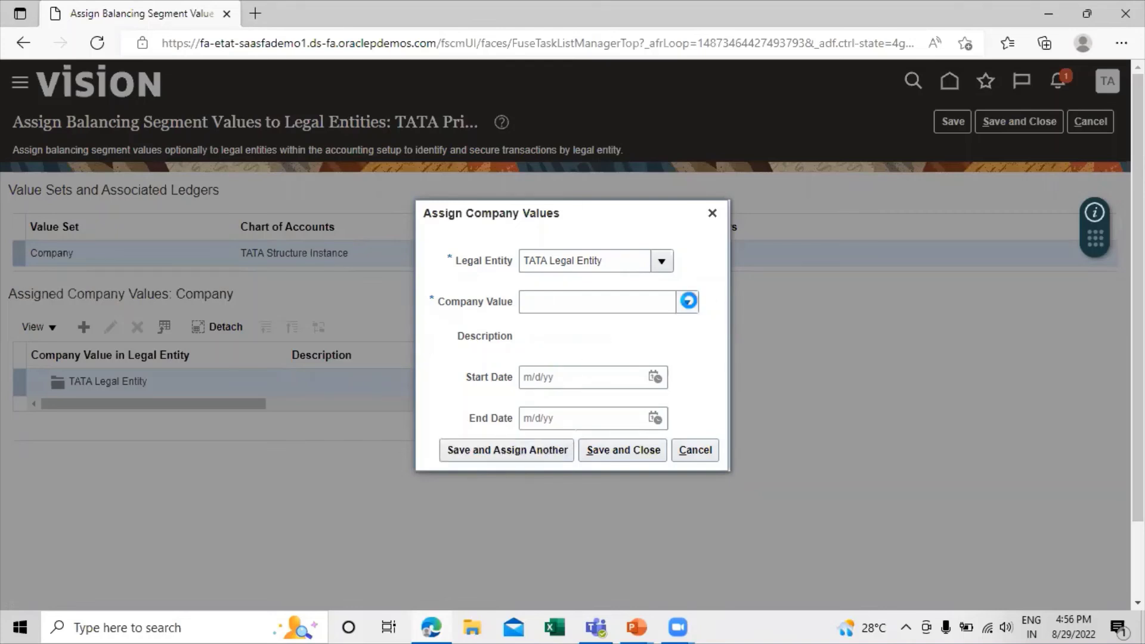
- Assign company values 2000 and 3000 to TATA Legal Entity, and save and close the balancing segment assignments
click(566, 302)
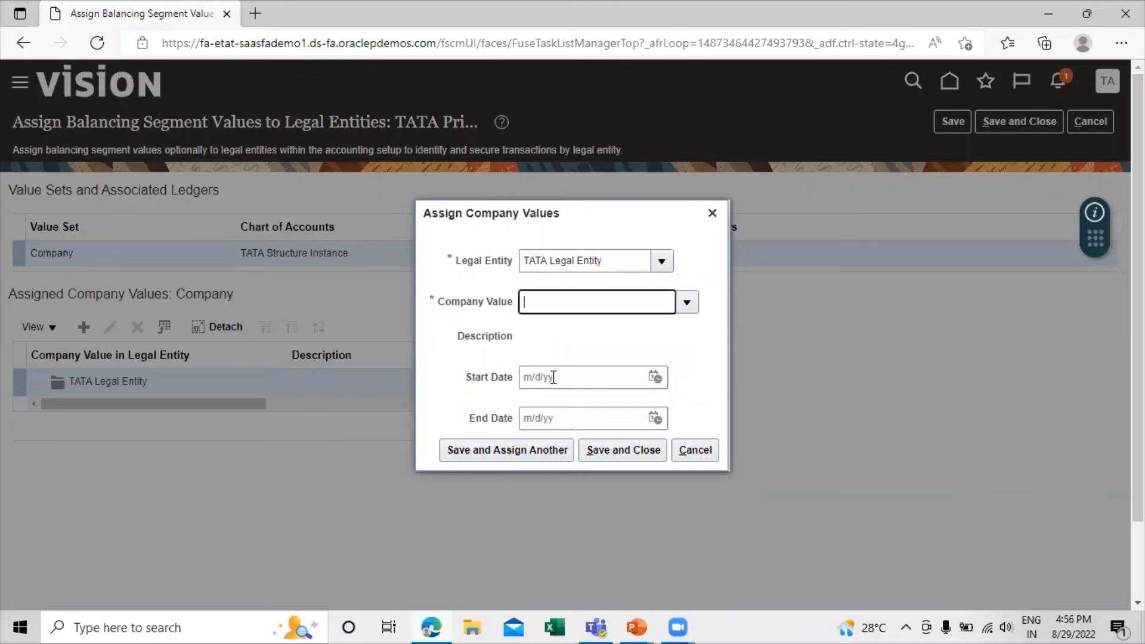
click(514, 455)
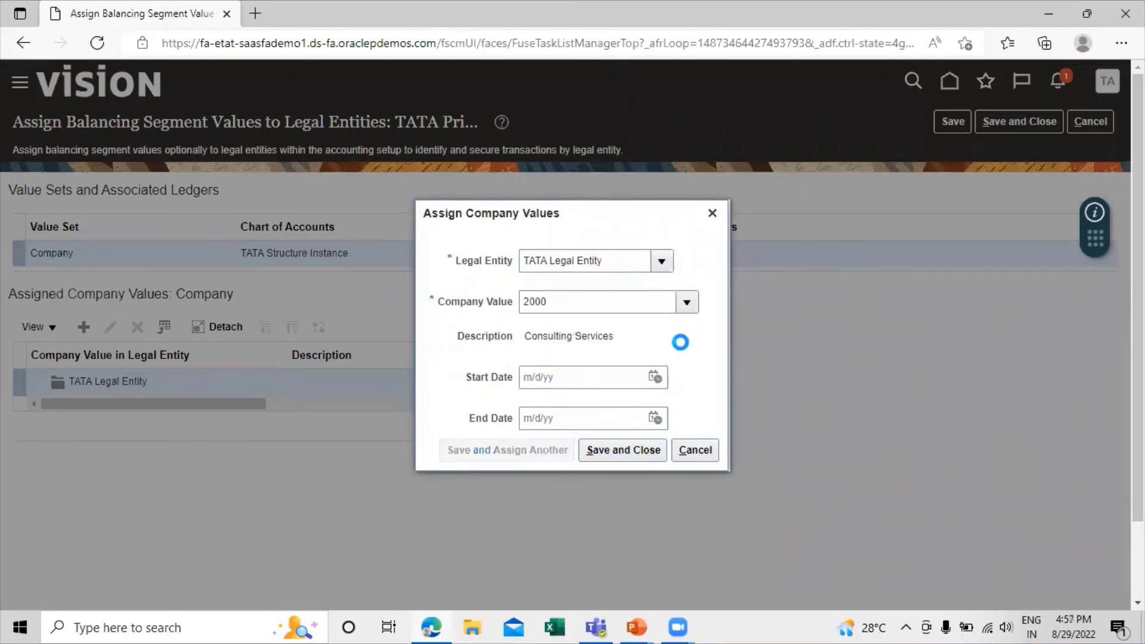
click(690, 304)
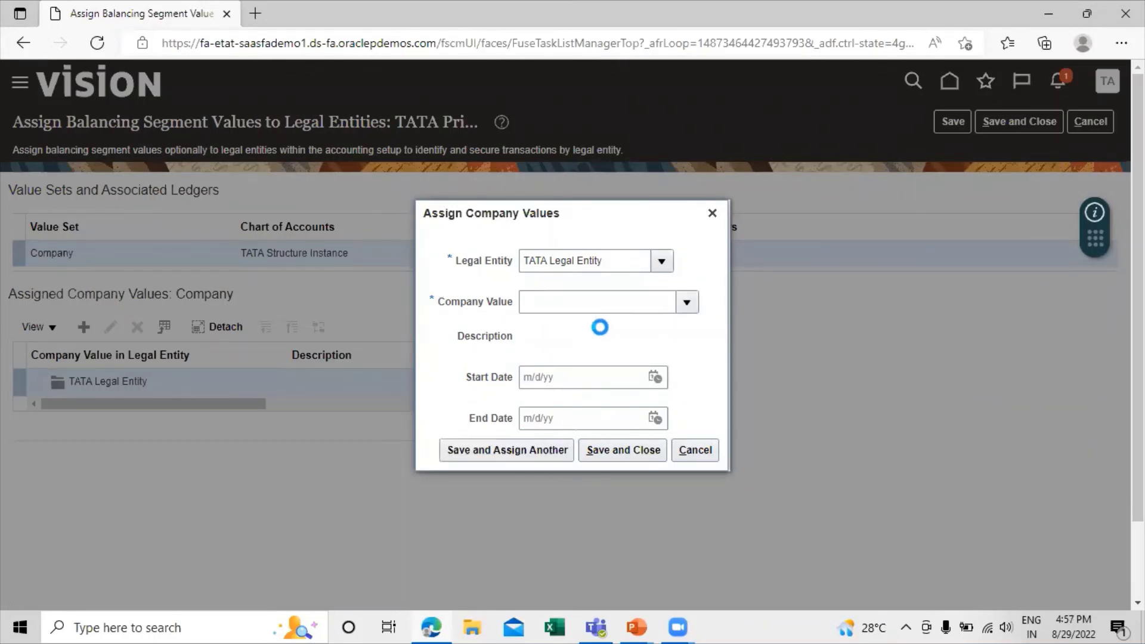
click(574, 331)
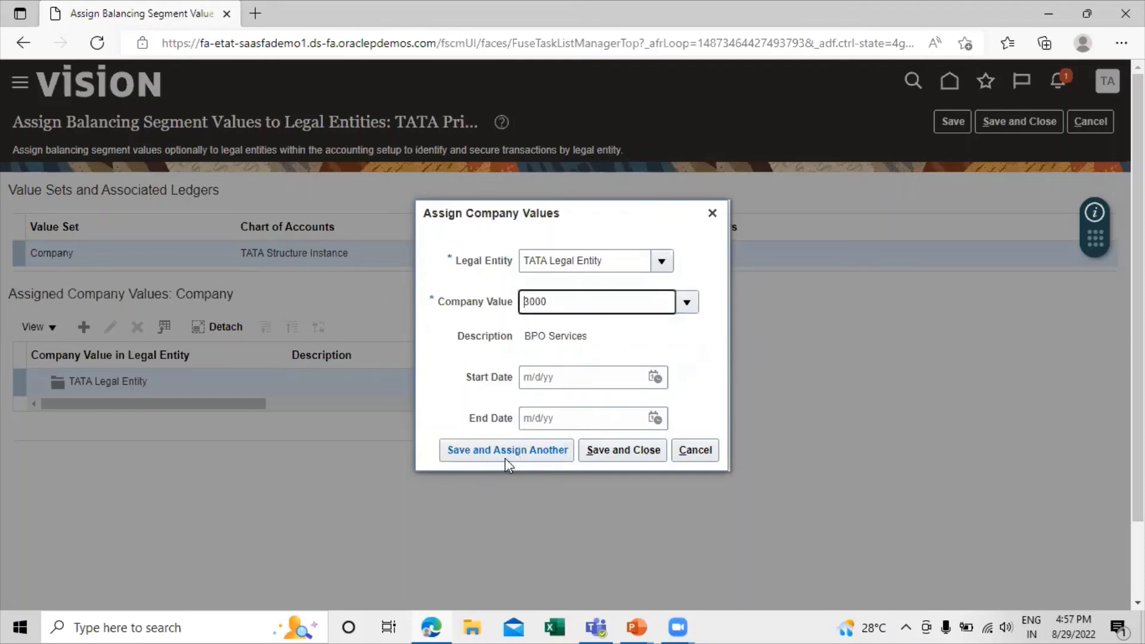
click(621, 452)
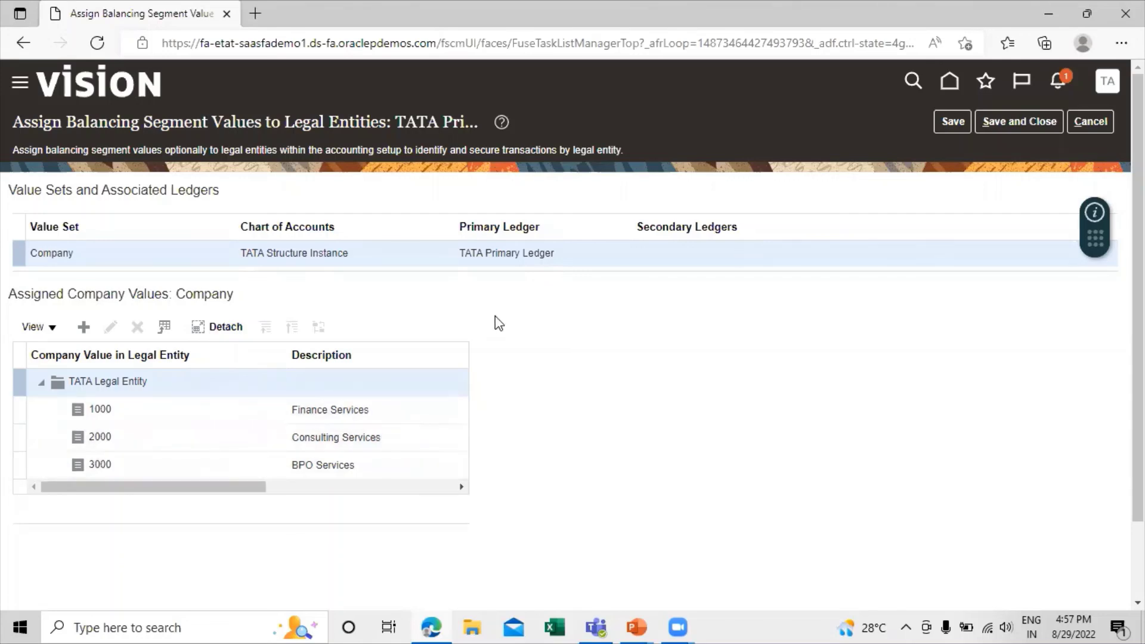
click(999, 121)
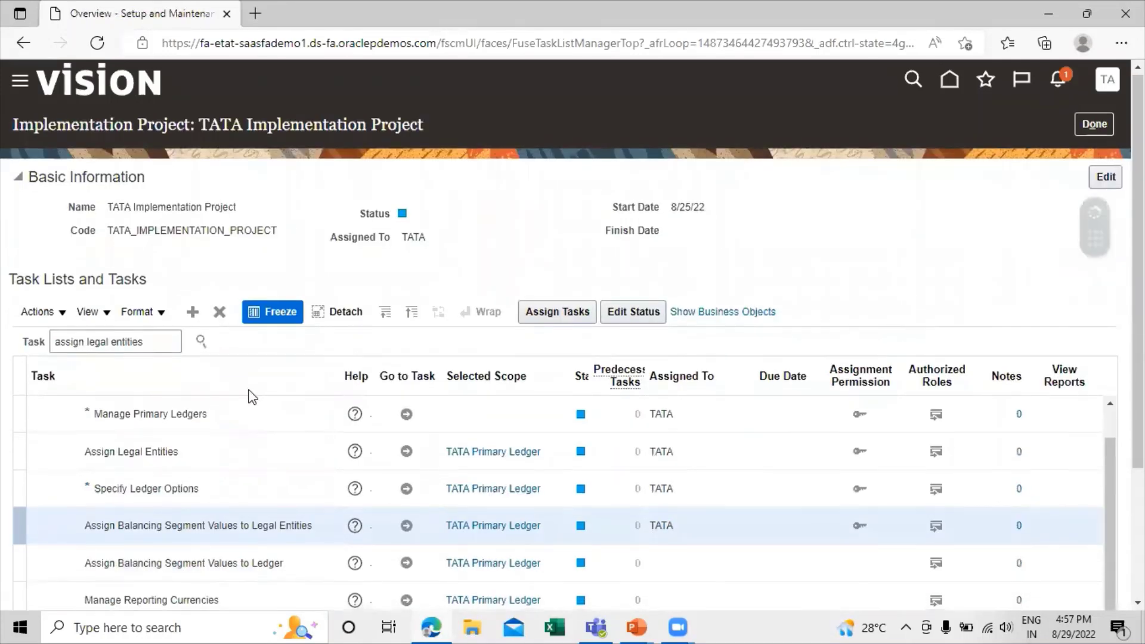
- Open Review and Submit Accounting Configuration for the TATA Primary Ledger and submit the configuration
scroll(251, 396, down, 3)
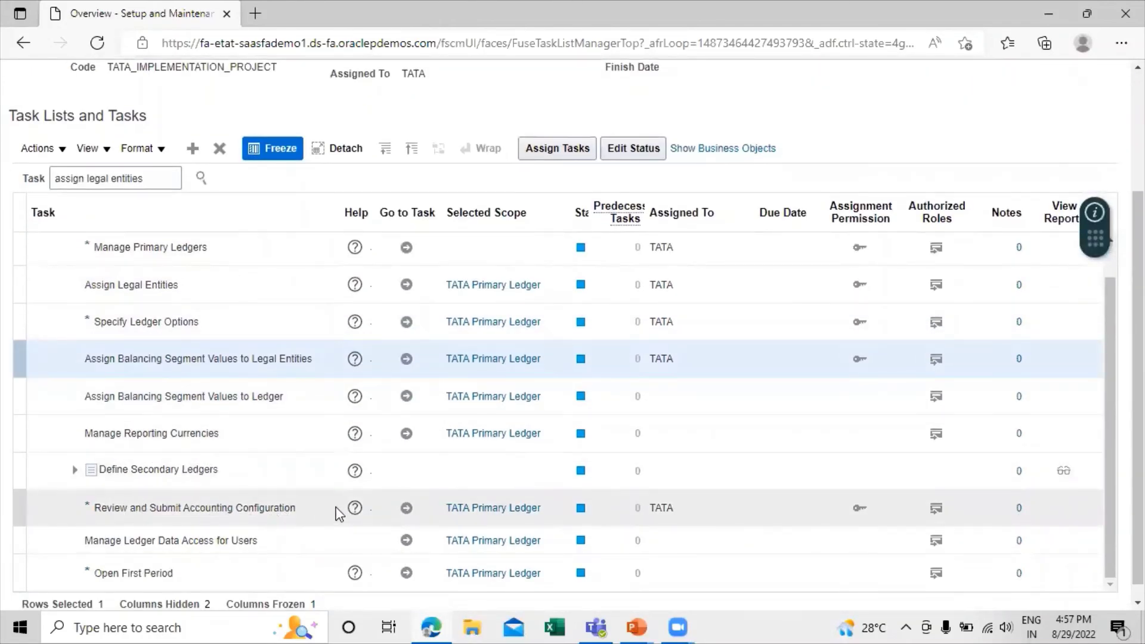
click(406, 510)
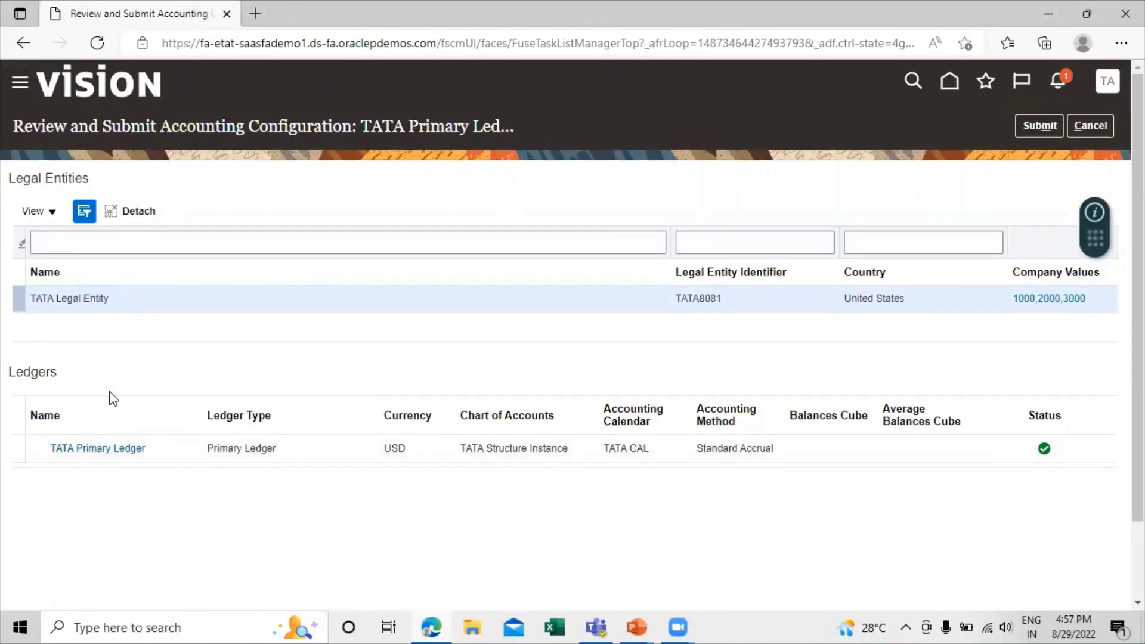
click(1054, 126)
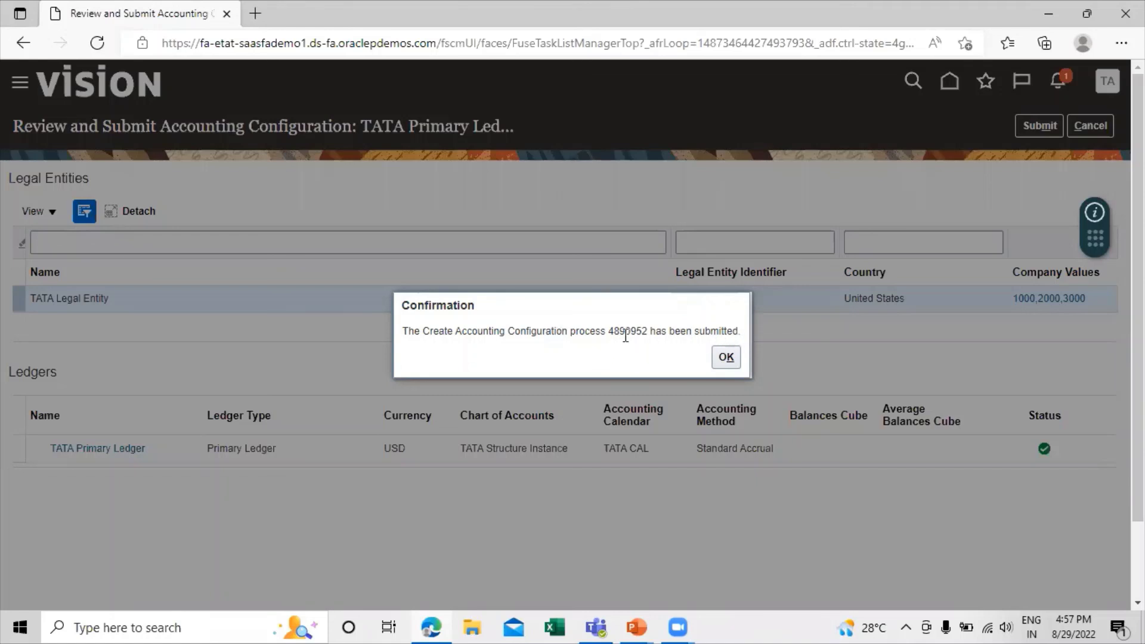
click(725, 358)
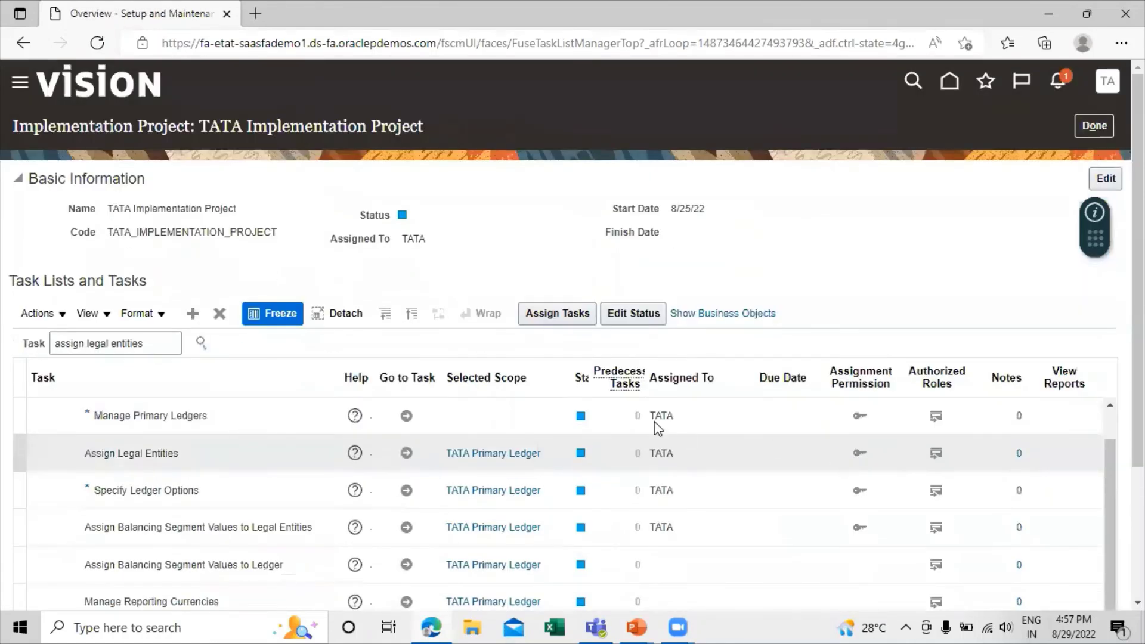
scroll(293, 310, down, 2)
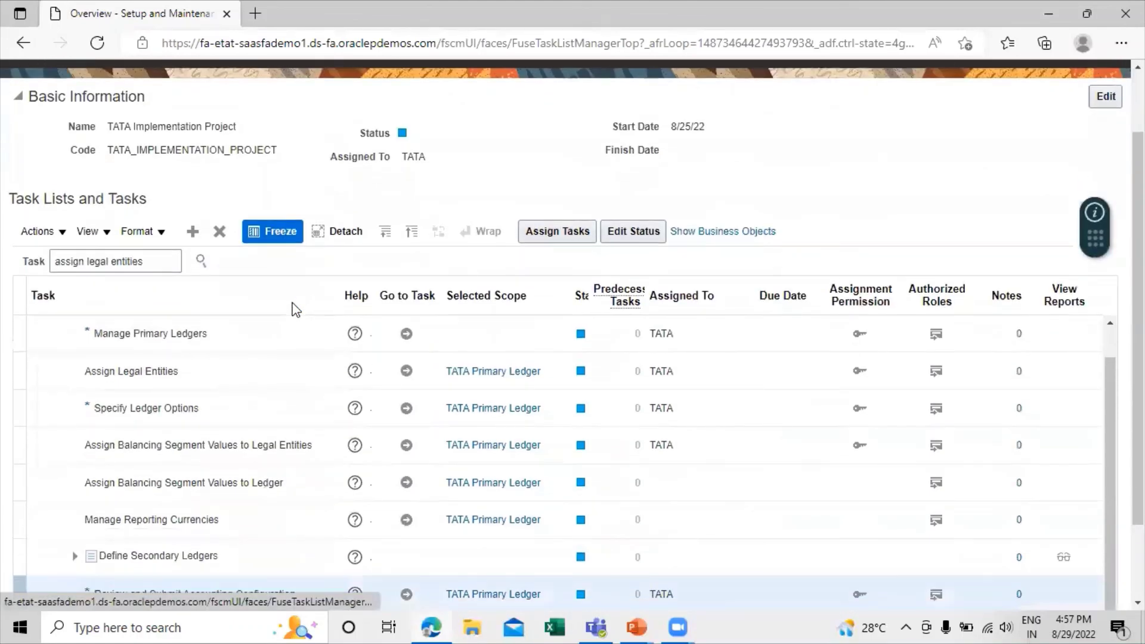
scroll(293, 310, down, 2)
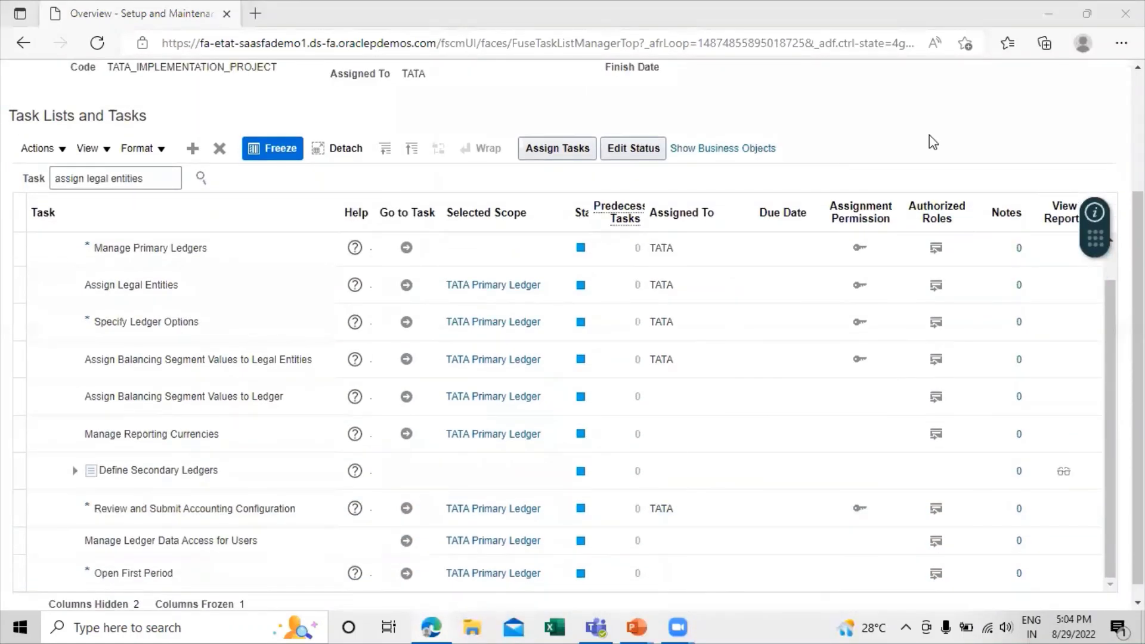